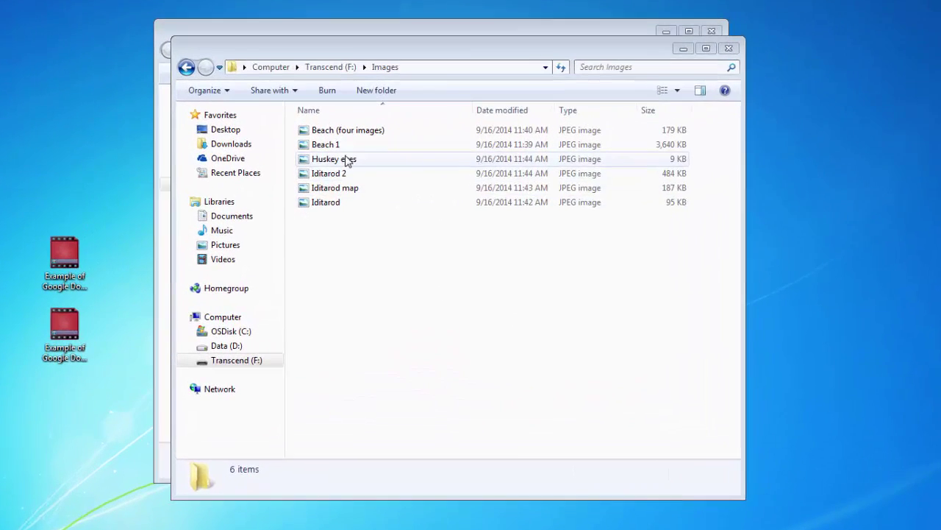
Open the Huskey eyes image from the Images folder in GIMP
right_click(330, 201)
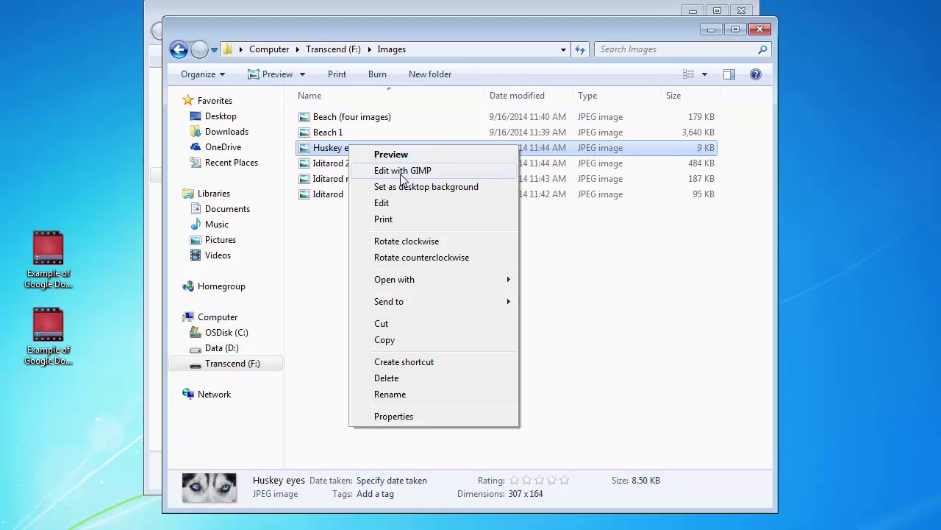
left_click(403, 175)
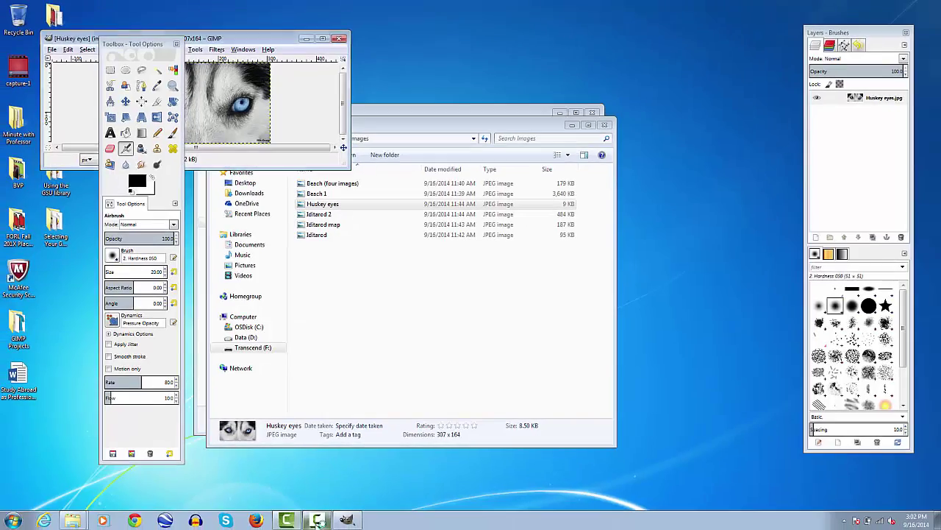
left_click(317, 521)
left_click(318, 521)
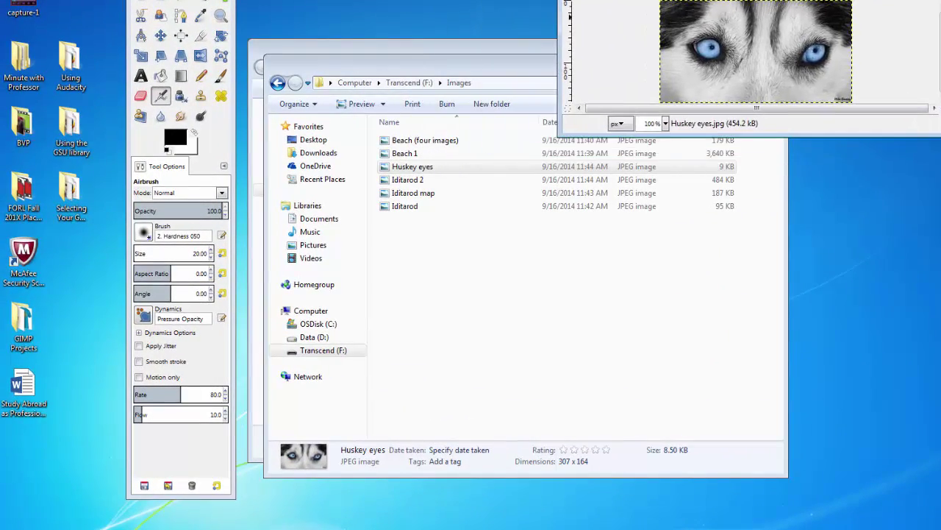
Open the Beach 1 image from the Images folder in GIMP and move its window away from the toolbox
right_click(410, 155)
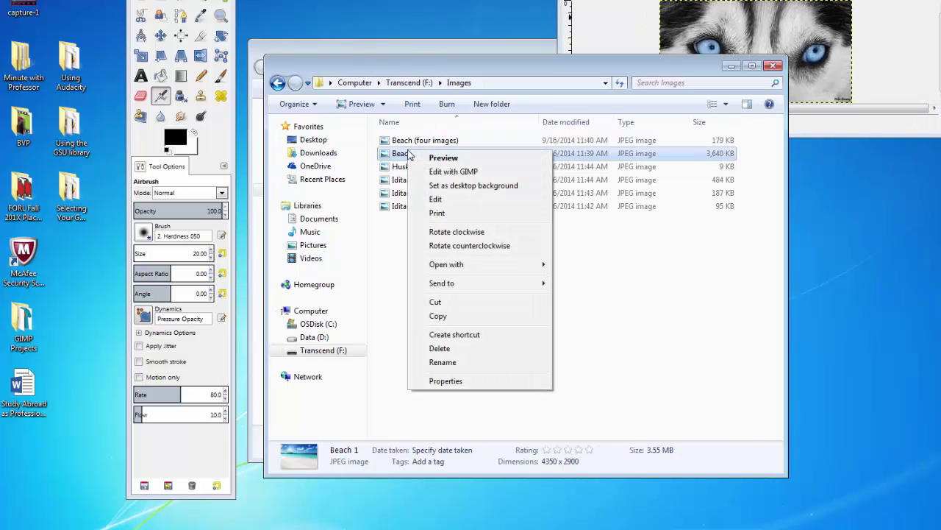
left_click(466, 173)
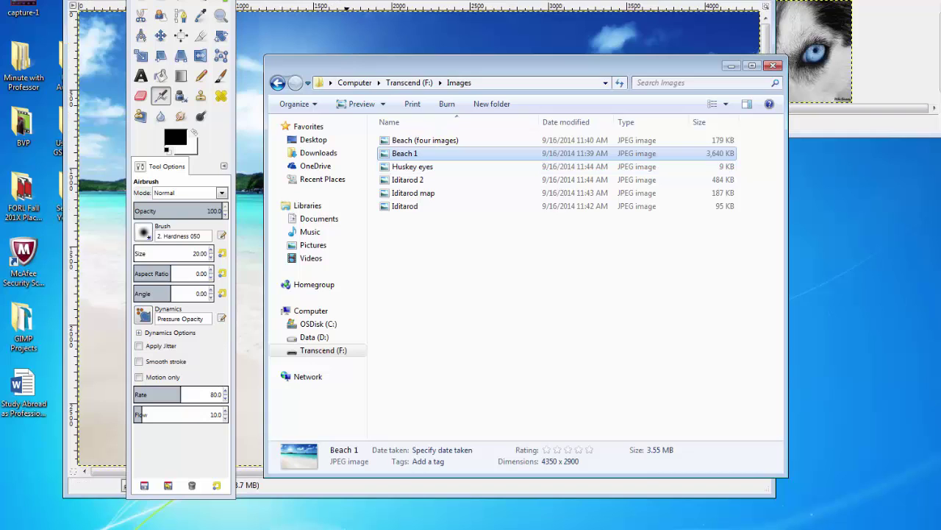
left_click_drag(346, 1, 524, 0)
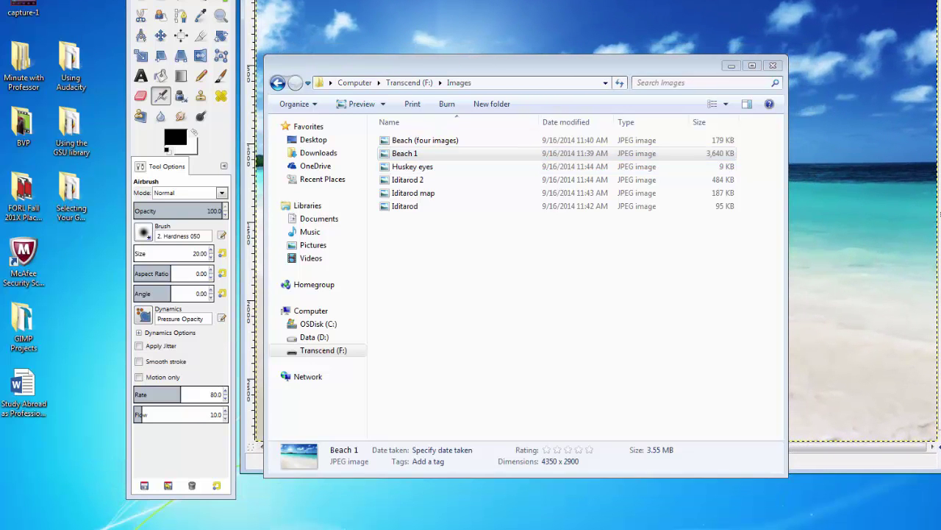
Create a new 4350 × 2900 px image and turn the beach picture pasted into it into a new layer
left_click(251, 1)
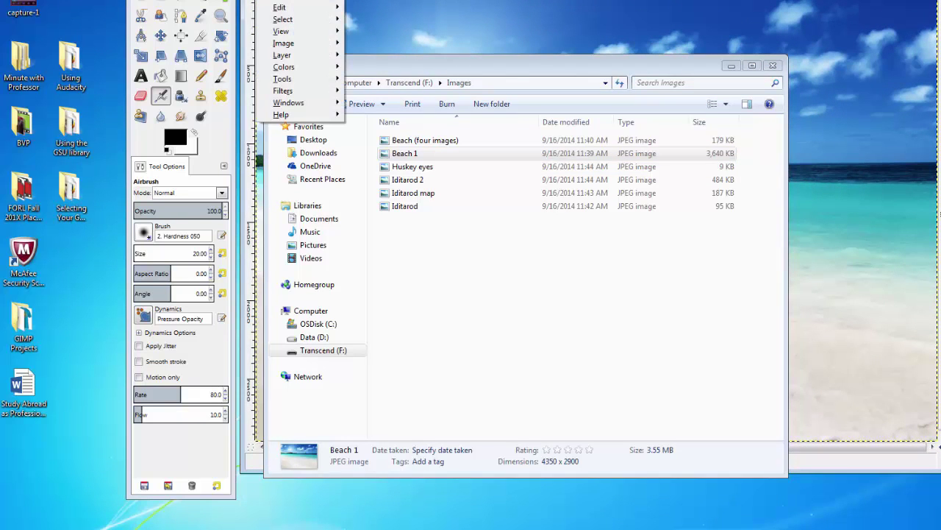
mouse_move(298, 3)
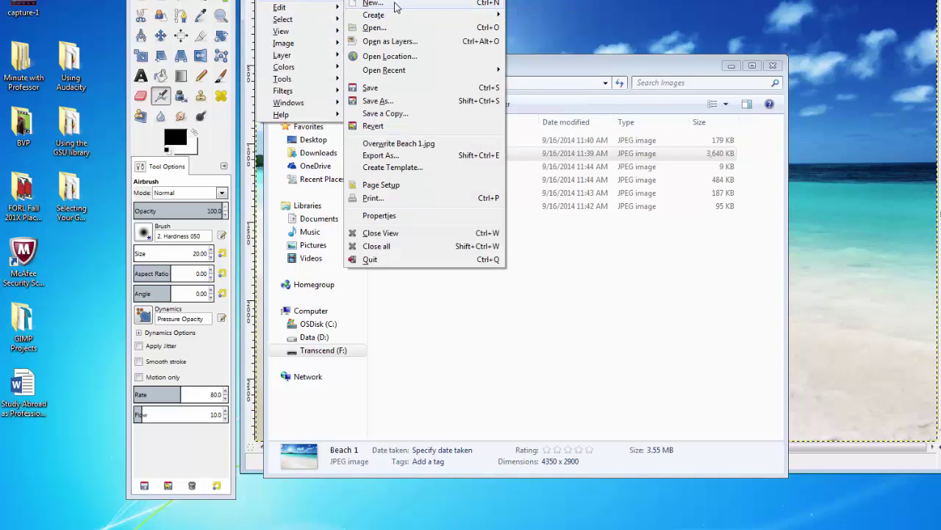
left_click(397, 3)
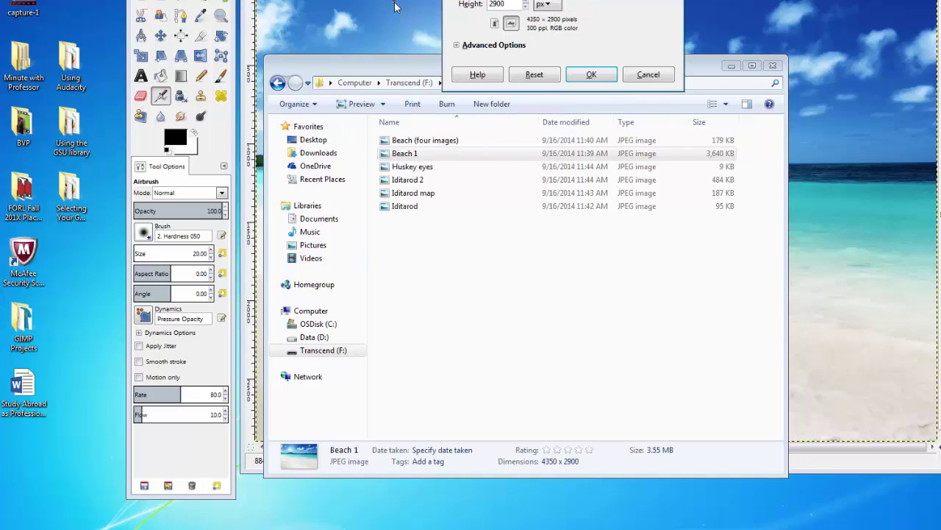
left_click(586, 77)
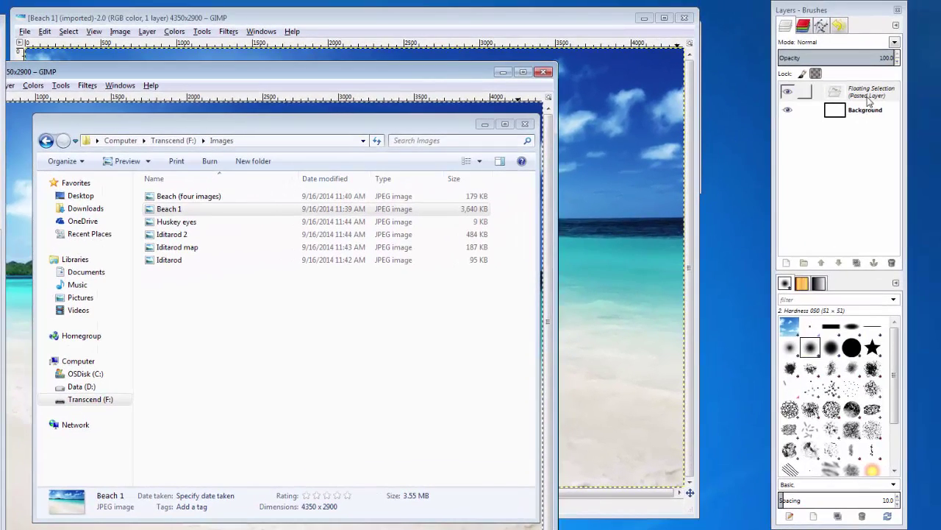
right_click(909, 82)
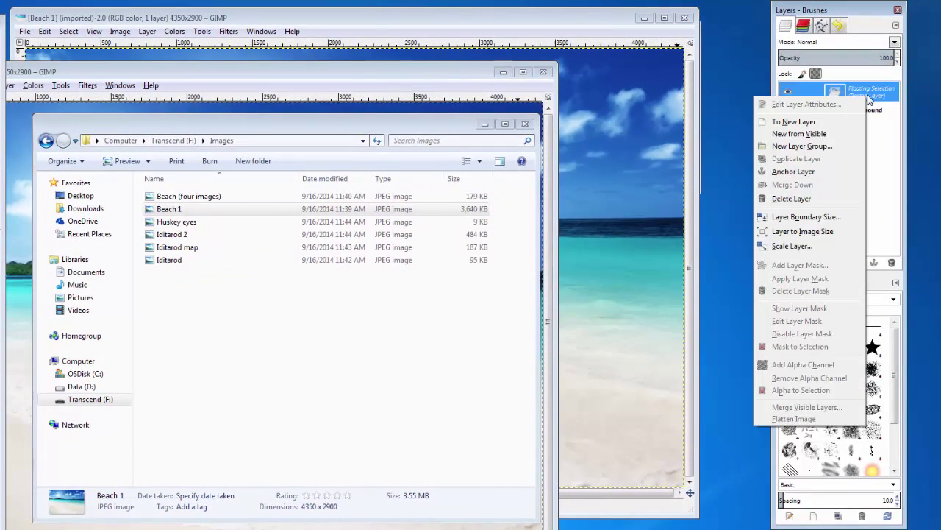
left_click(828, 120)
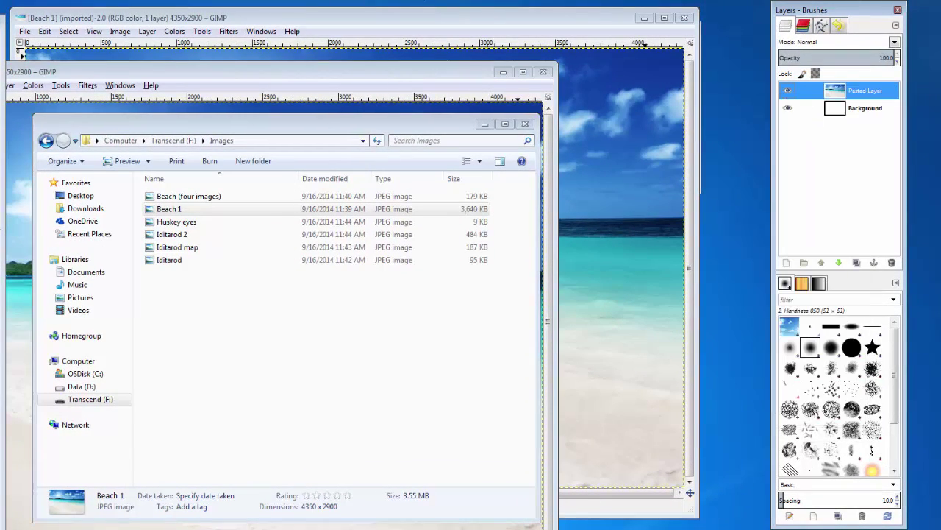
Move the Beach 1 window aside, then close the untitled image and discard its changes
left_click_drag(445, 22, 593, 4)
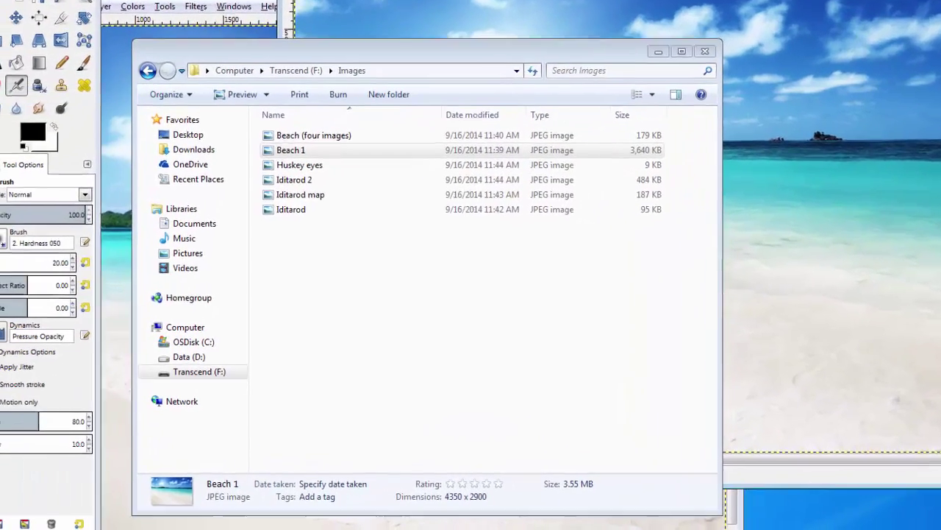
key("alt+Tab")
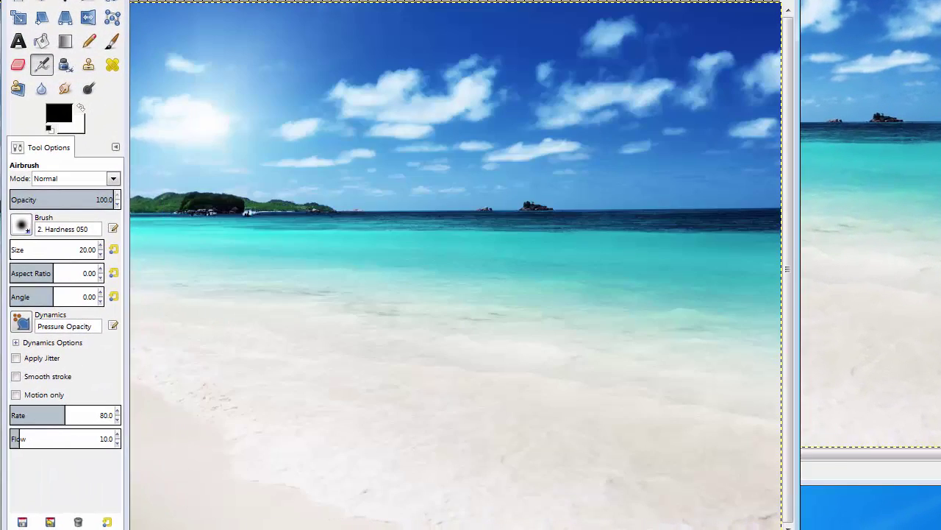
key("ctrl+w")
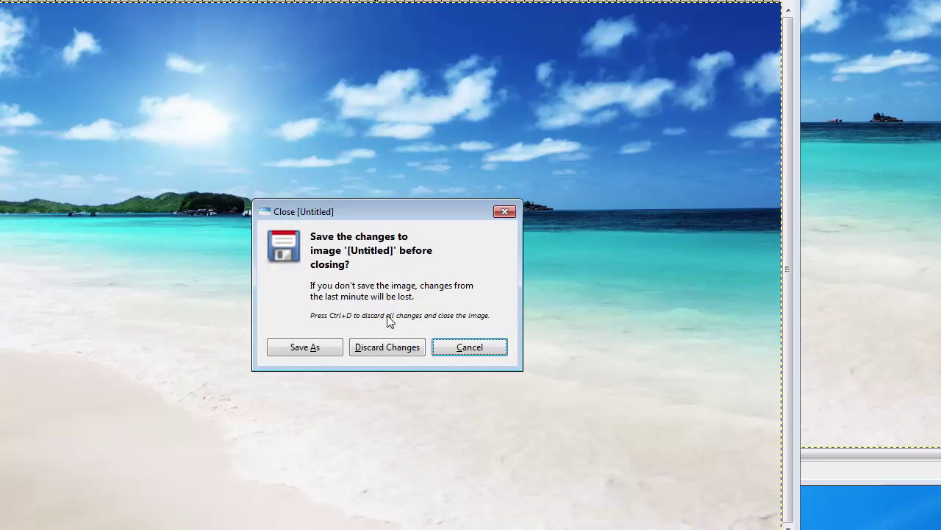
left_click(368, 351)
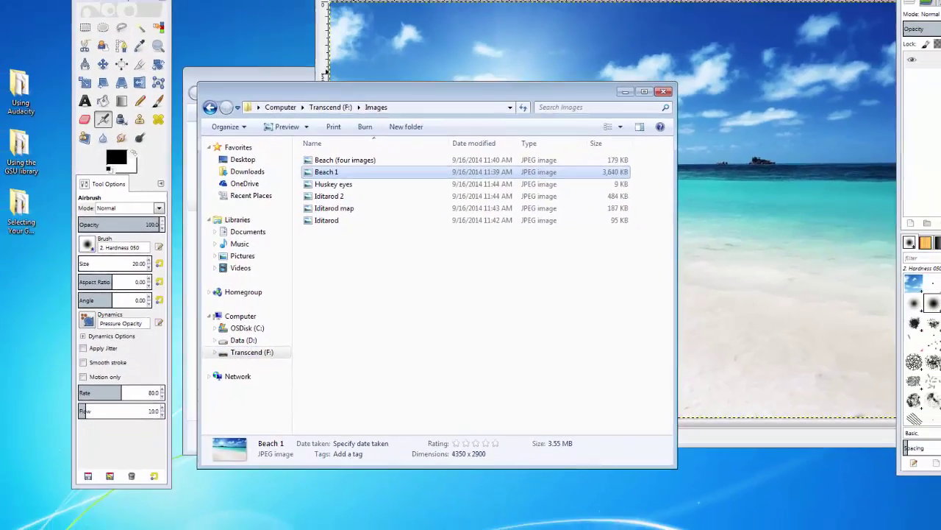
Bring the Huskey eyes window forward, move it clear of the Beach 1 window, and make Beach 1 active
left_click(356, 523)
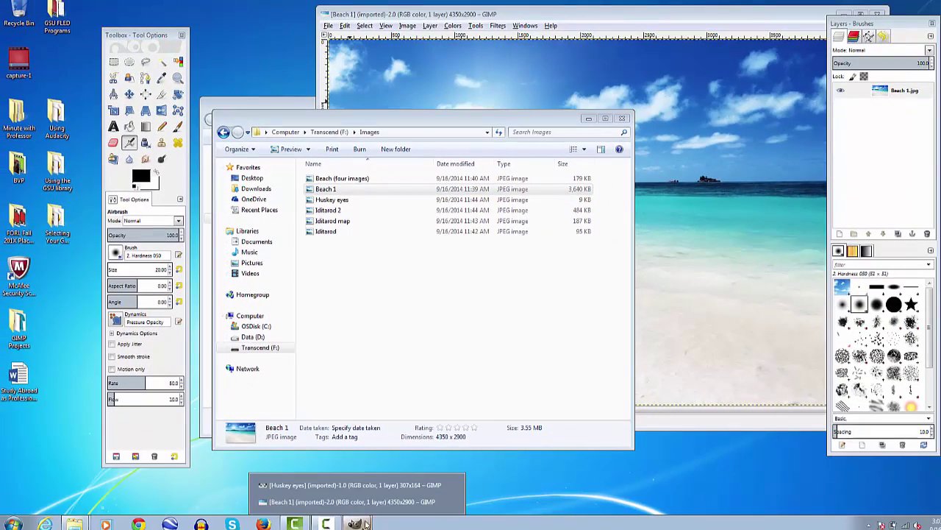
left_click(384, 485)
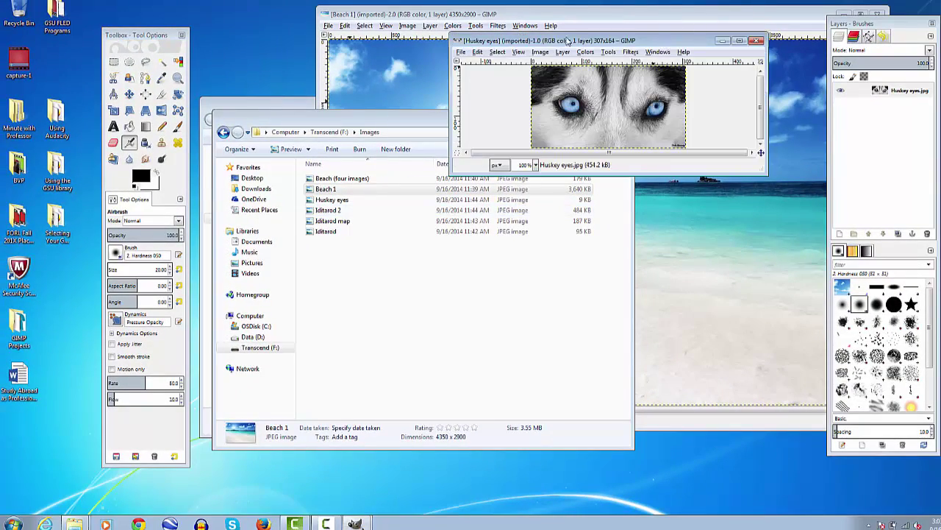
left_click_drag(567, 42, 131, 33)
left_click(429, 15)
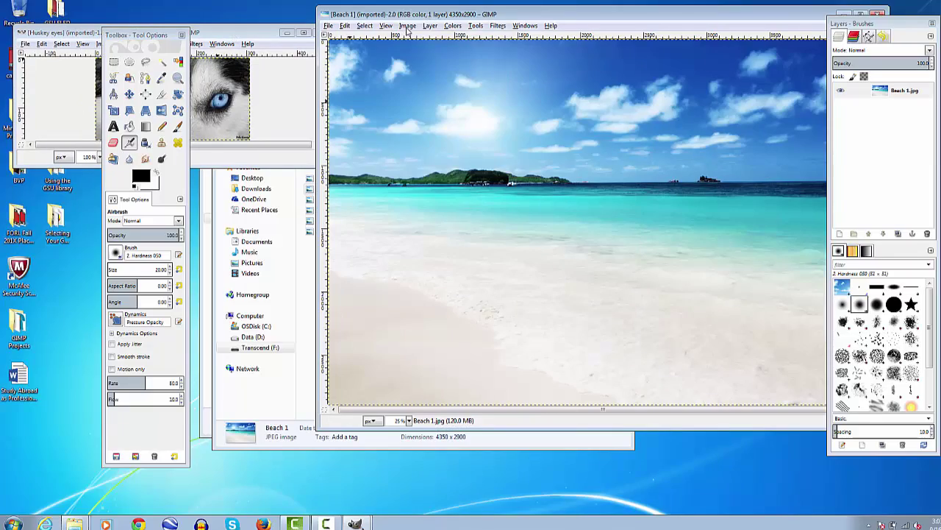
Scale the Beach 1 image by percentage to a width of 12.51%, giving 544 × 363 pixels, with cubic interpolation
left_click(407, 26)
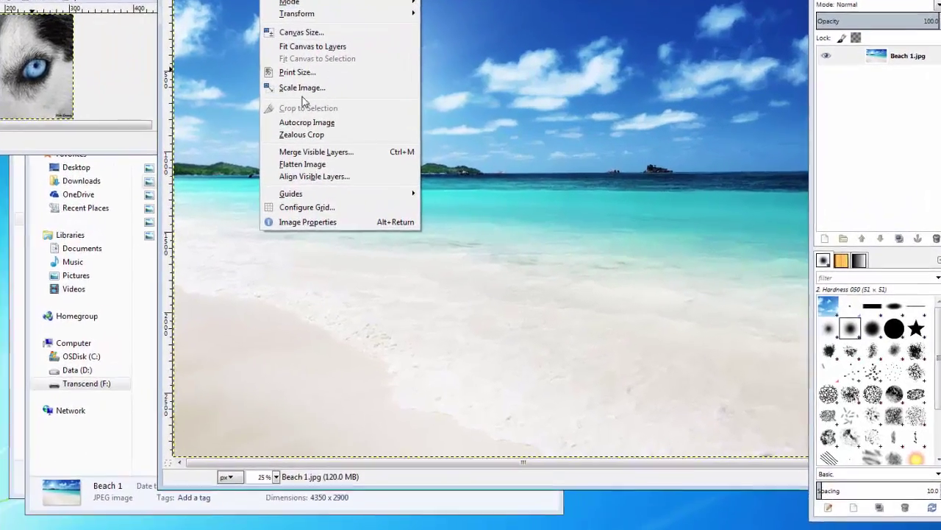
left_click(301, 90)
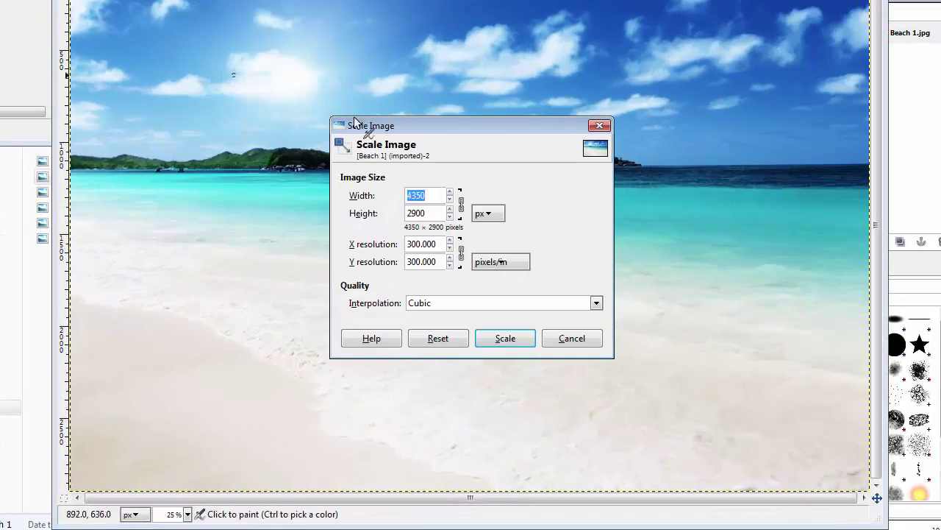
left_click(481, 217)
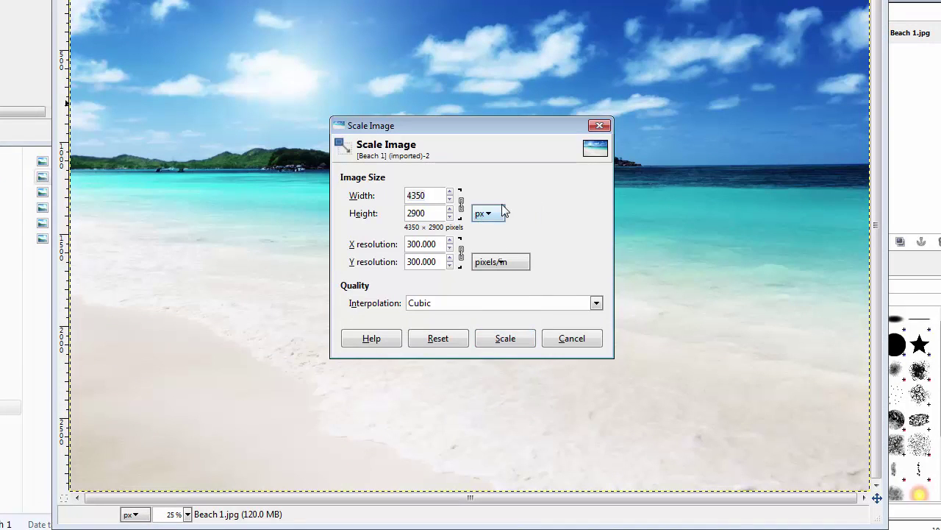
left_click(494, 221)
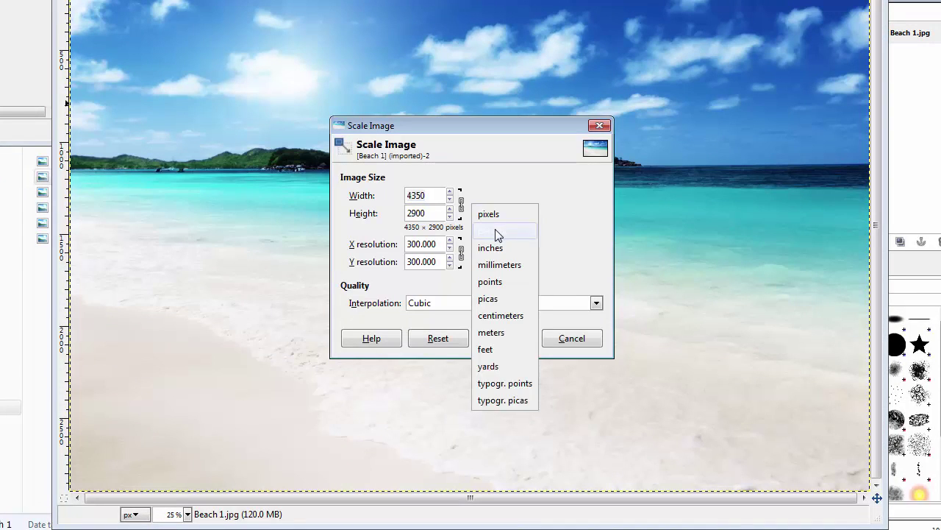
left_click(497, 233)
left_click_drag(441, 195, 329, 174)
type("2")
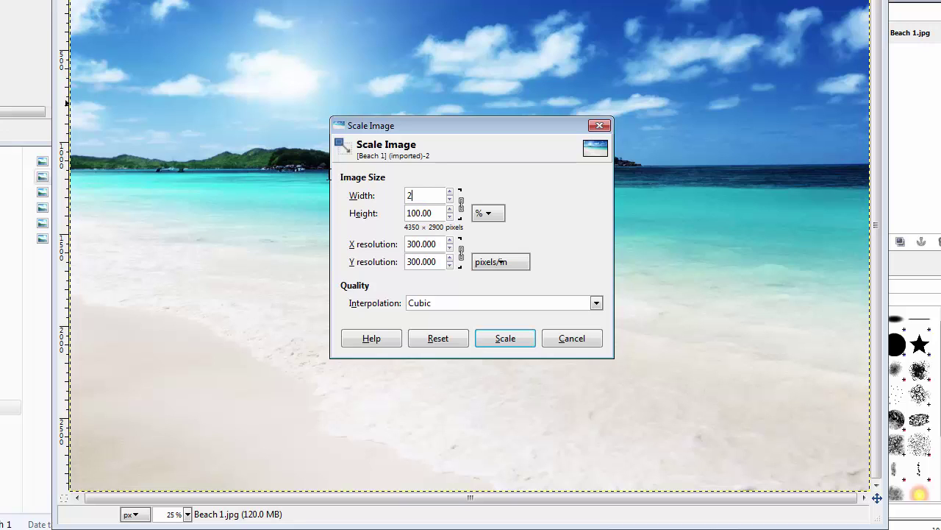
type("5.5")
key("Tab")
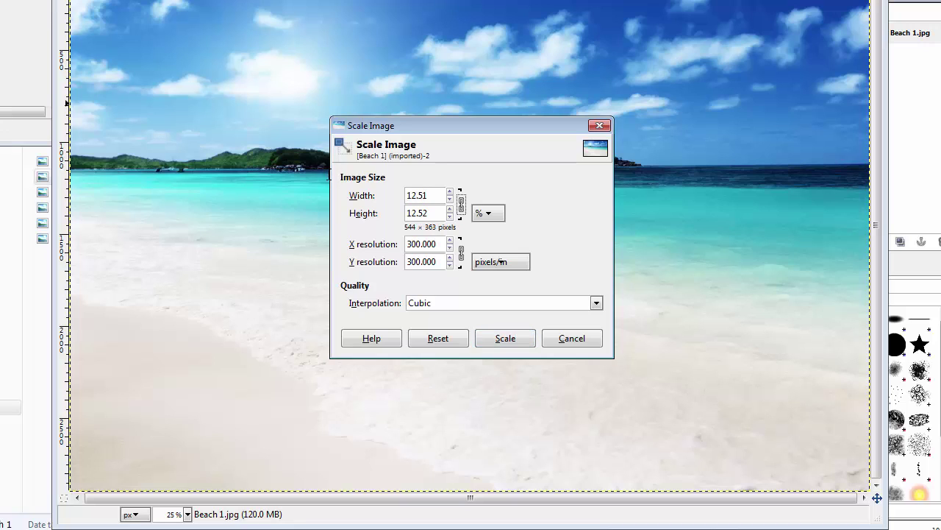
left_click(494, 336)
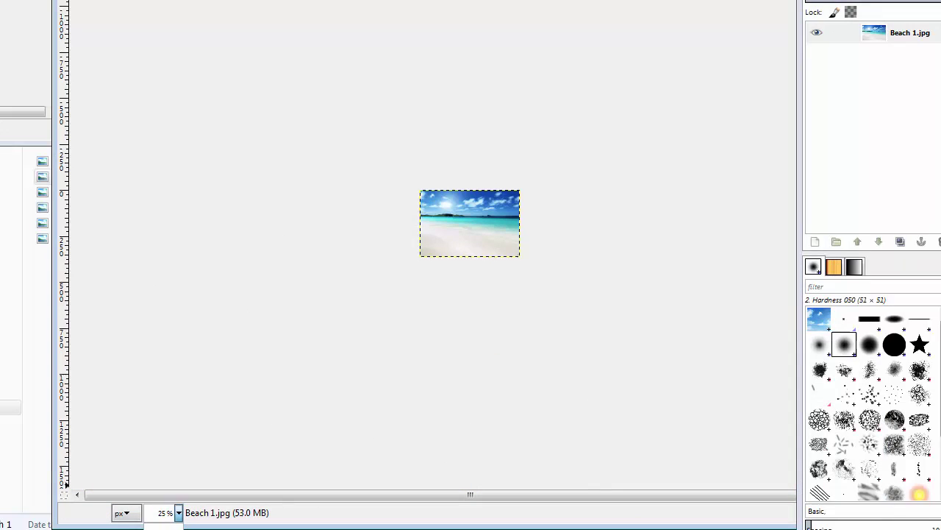
Move the Huskey eyes window out from behind the toolbox and copy its image to the clipboard
left_click(163, 526)
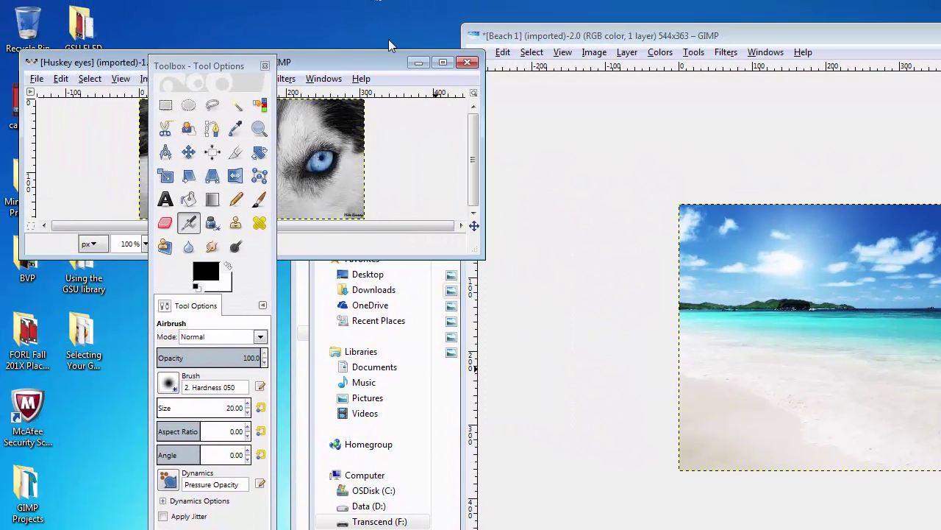
left_click_drag(375, 62, 602, 96)
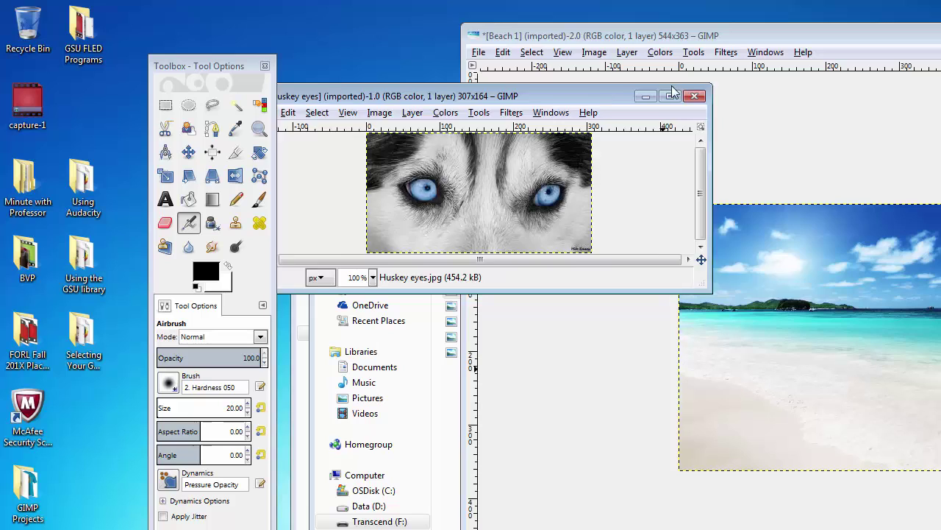
left_click_drag(672, 89, 724, 90)
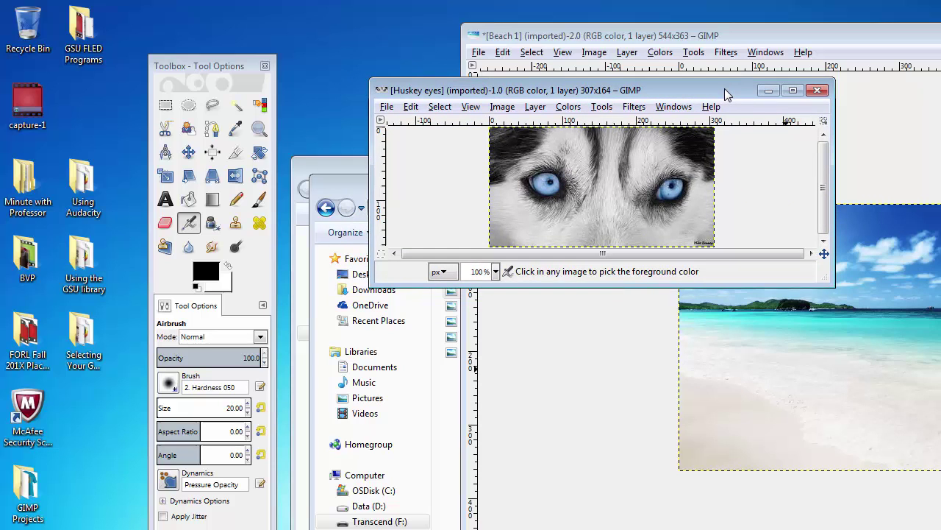
key("ctrl+c")
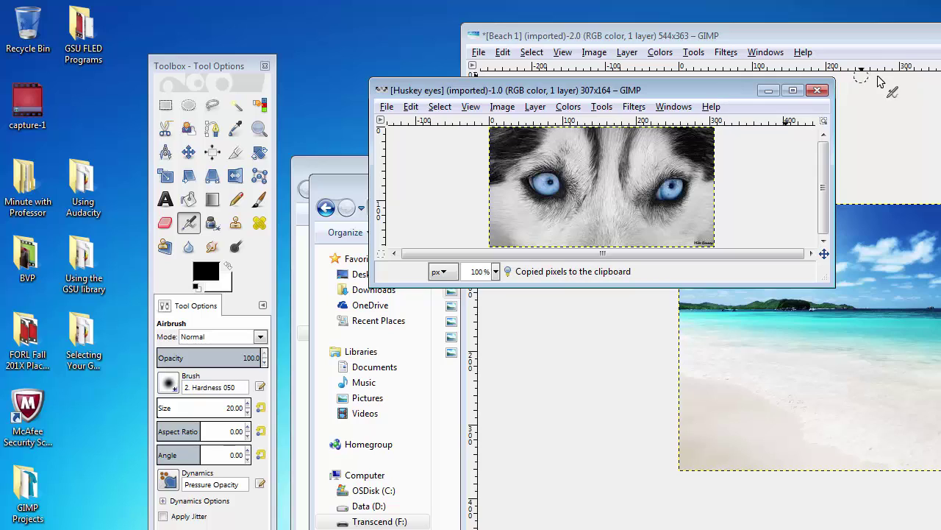
Add a new transparent layer of 544 × 363 px to the Beach 1 image
left_click(918, 53)
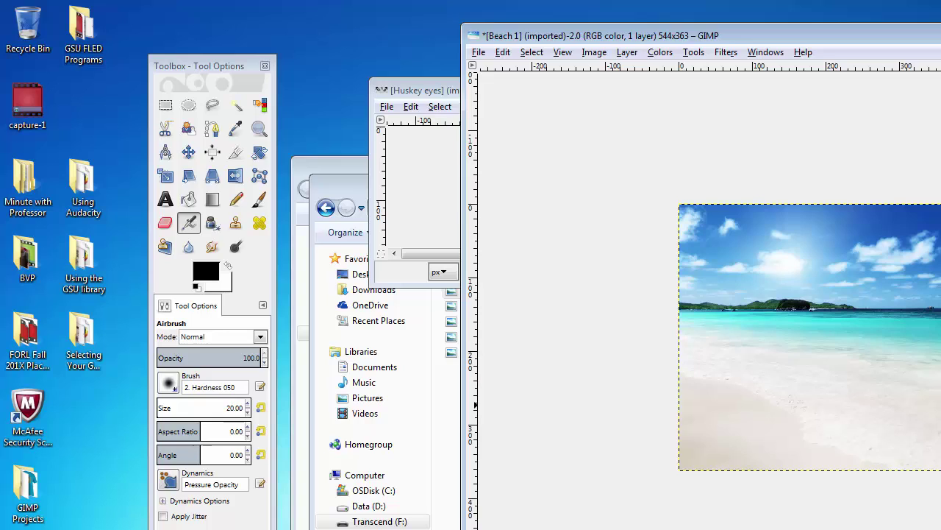
key("shift+ctrl+n")
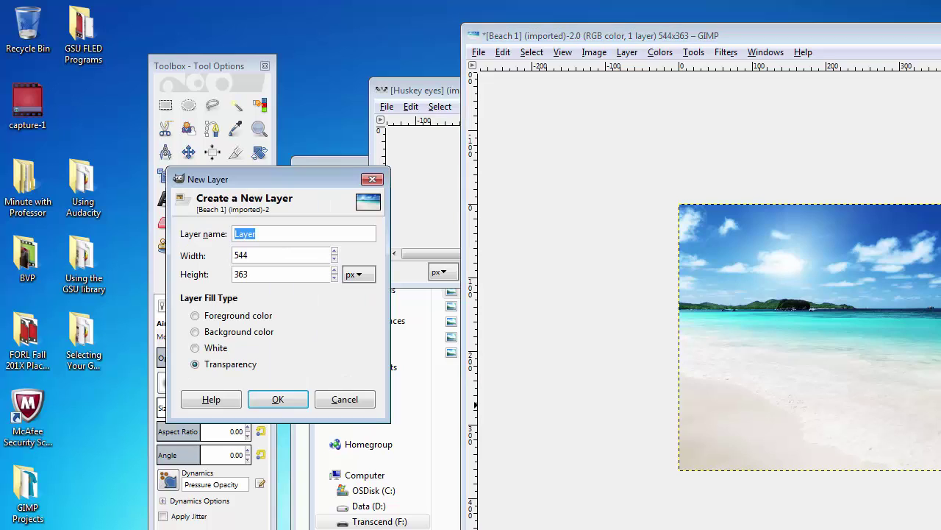
left_click(288, 405)
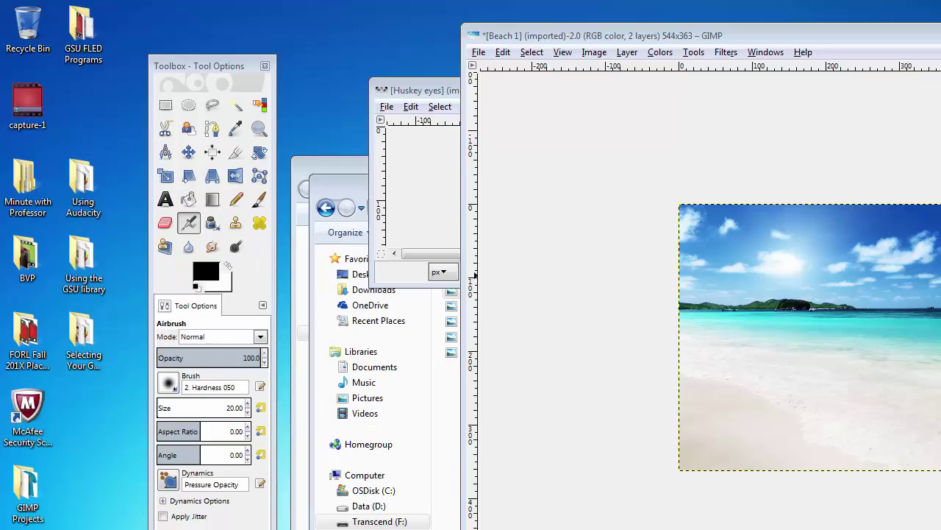
Paste the husky eyes into the Beach 1 image and convert the floating selection to a new layer
key("ctrl+v")
right_click(853, 10)
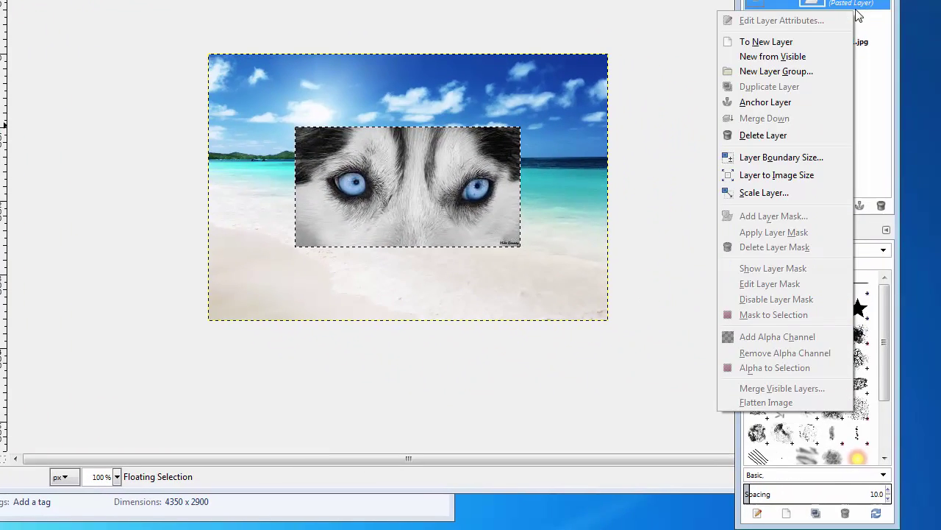
left_click(786, 42)
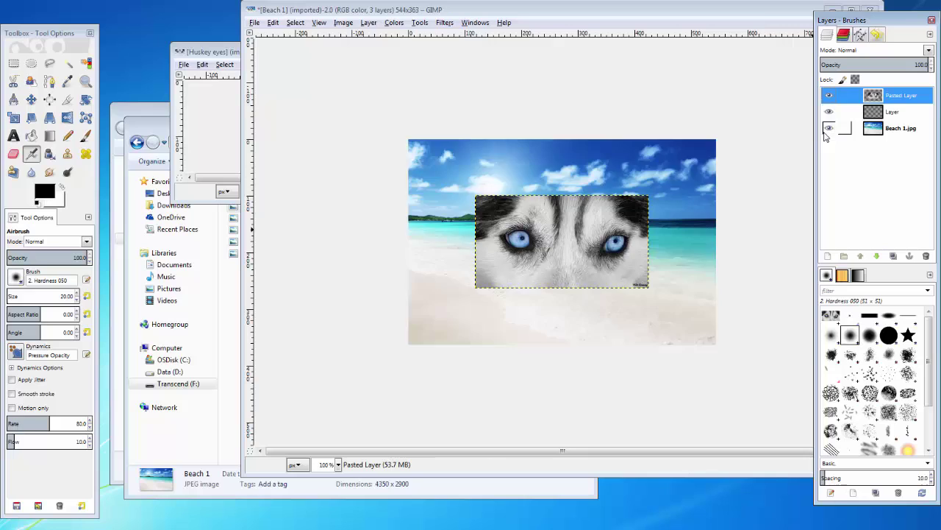
Hide the Beach 1.jpg layer, enlarge the view to 400%, and widen the image window so both husky eyes are in view
left_click(828, 130)
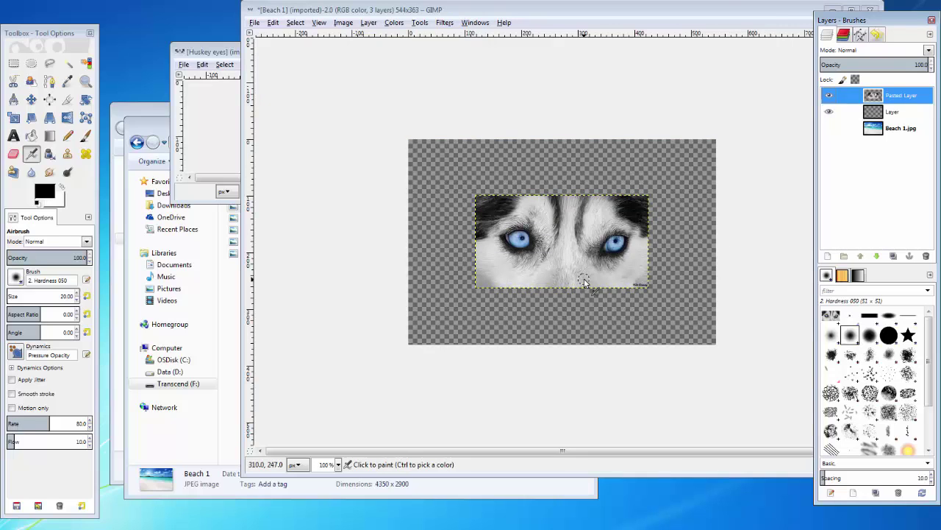
left_click(336, 465)
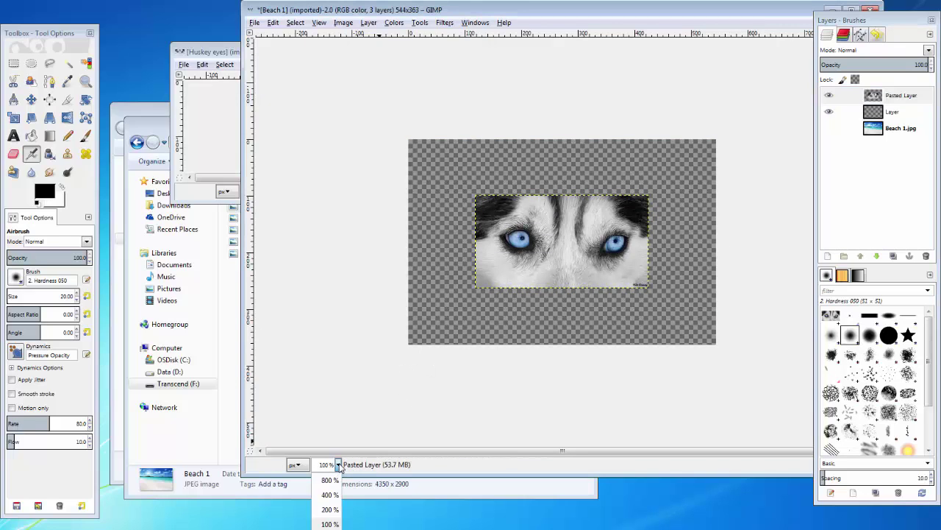
left_click(329, 498)
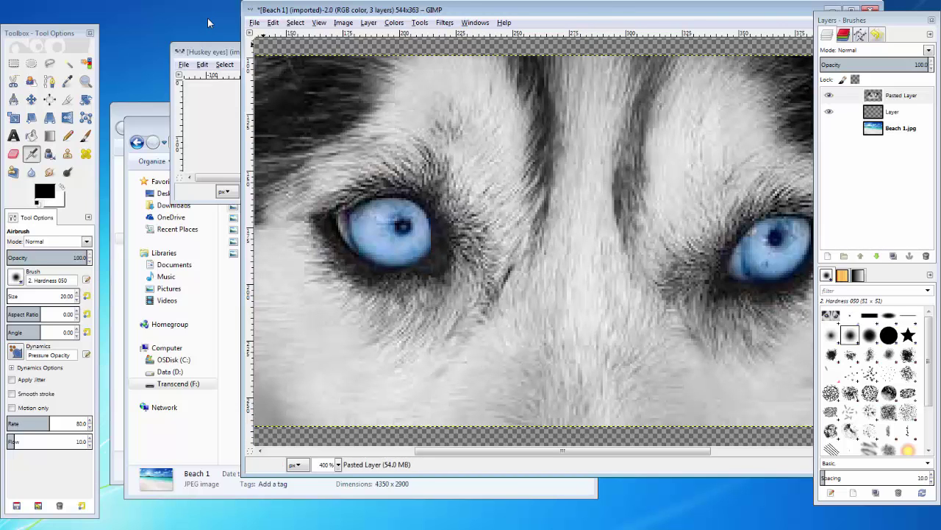
left_click(228, 22)
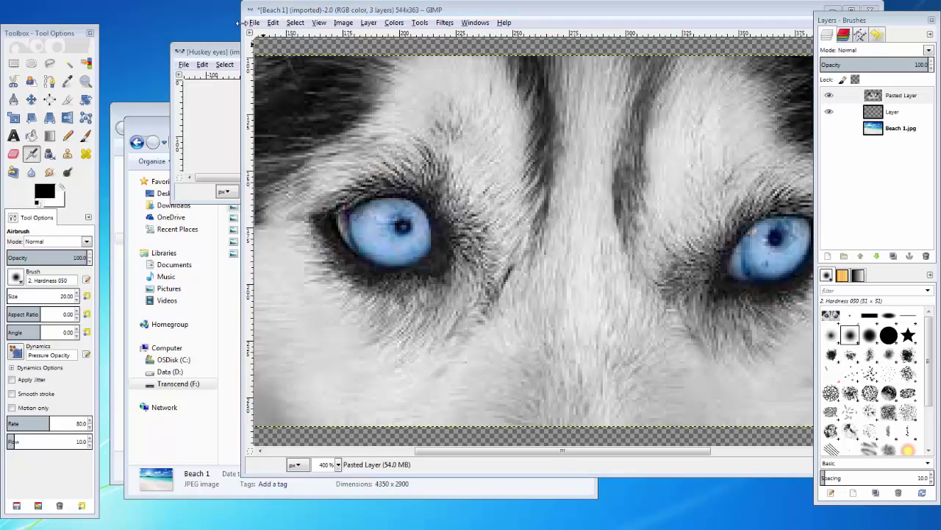
left_click(237, 22)
left_click_drag(236, 21, 143, 21)
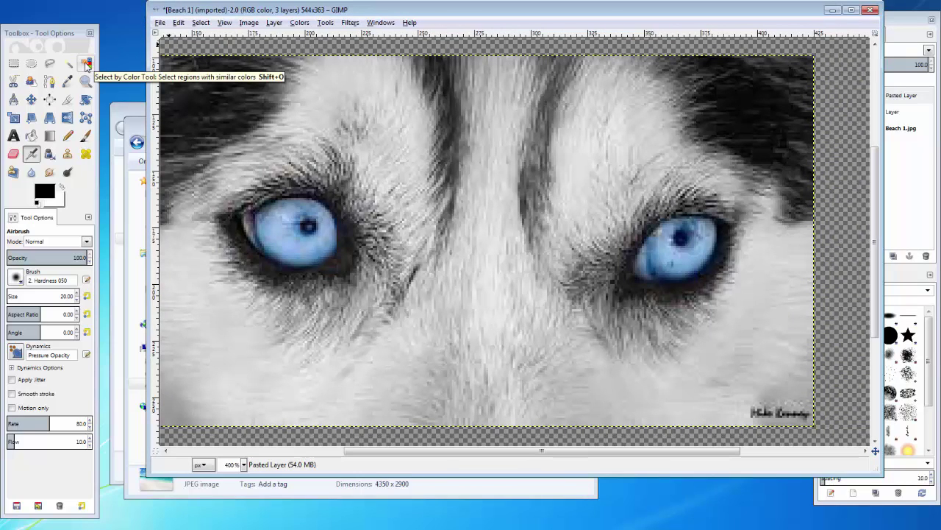
Set up the Fuzzy Select tool with feathered edges at radius 10 and a threshold of 20
left_click(86, 66)
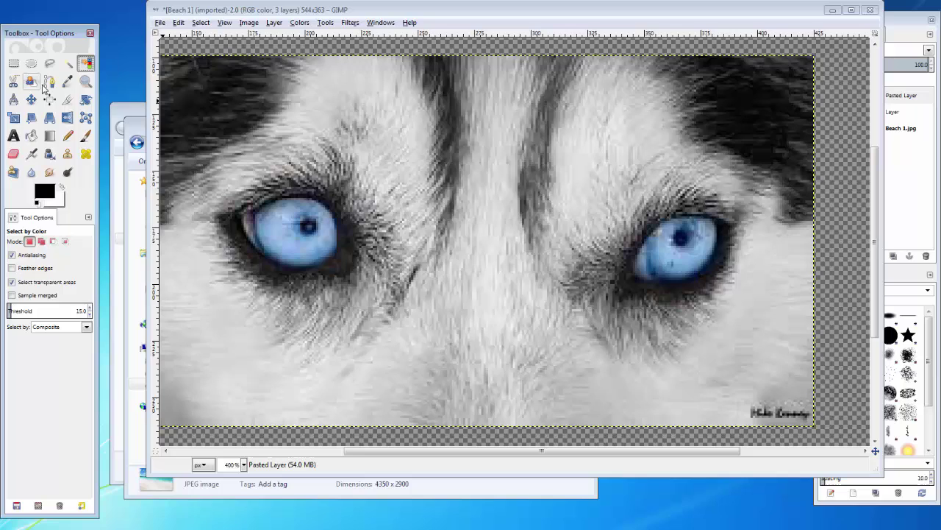
left_click(67, 63)
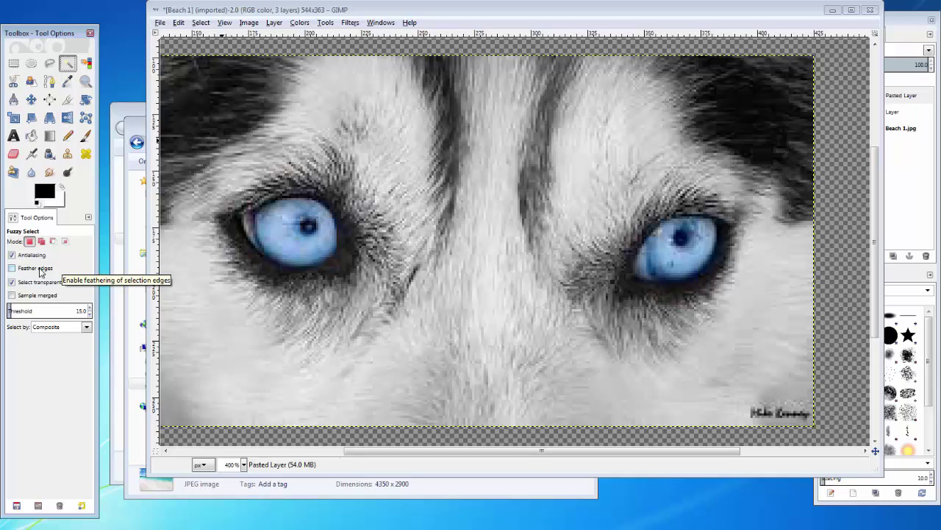
left_click(41, 270)
left_click(88, 324)
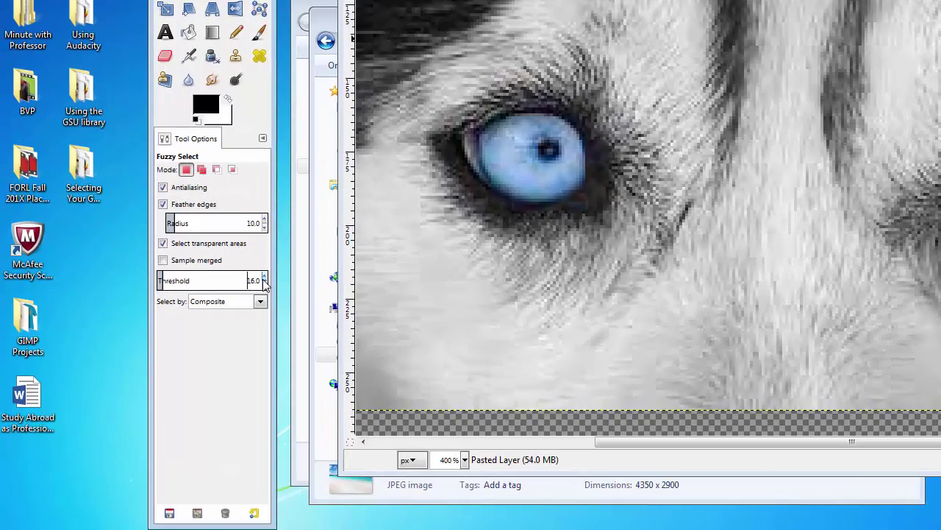
left_click(264, 277)
left_click(263, 278)
left_click(263, 278)
left_click(263, 277)
Fuzzy-select the light fur between and around the husky eyes and delete it from the pasted layer
left_click(764, 144)
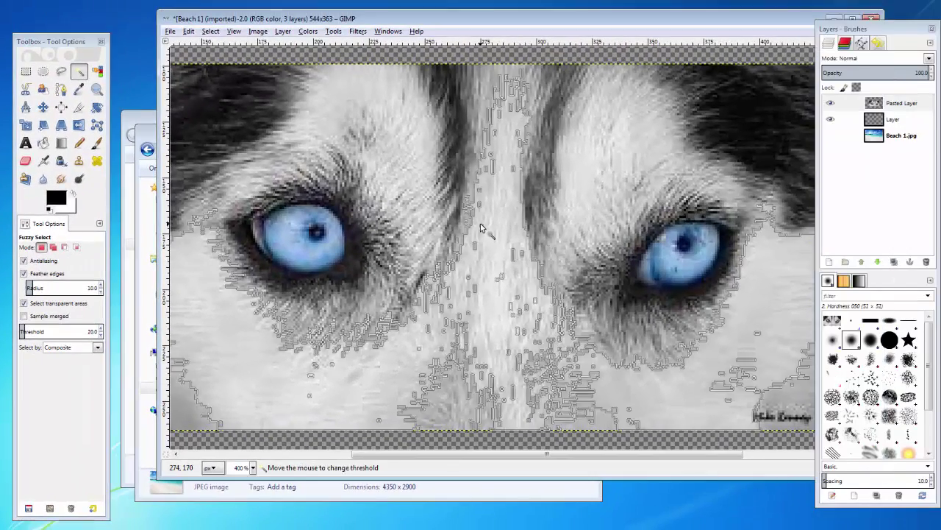
left_click_drag(481, 228, 480, 229)
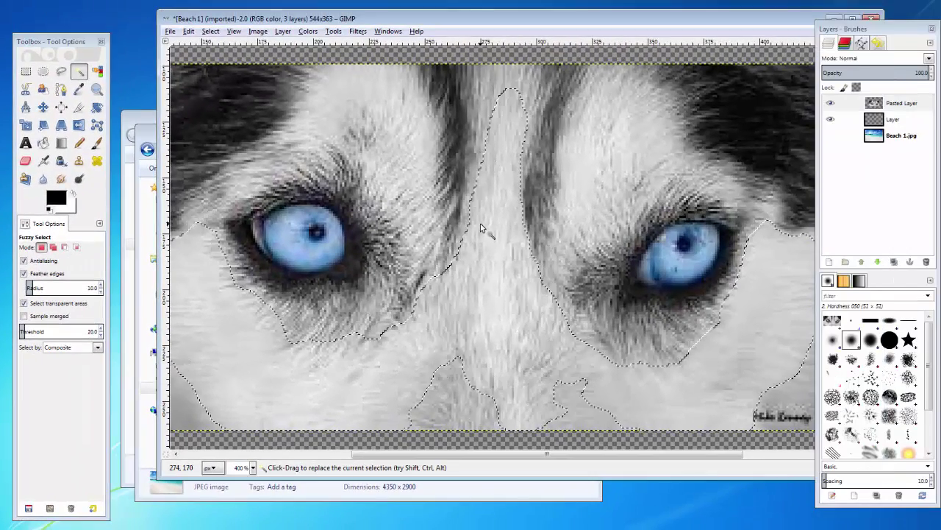
key("ctrl")
left_click(463, 393, "ctrl")
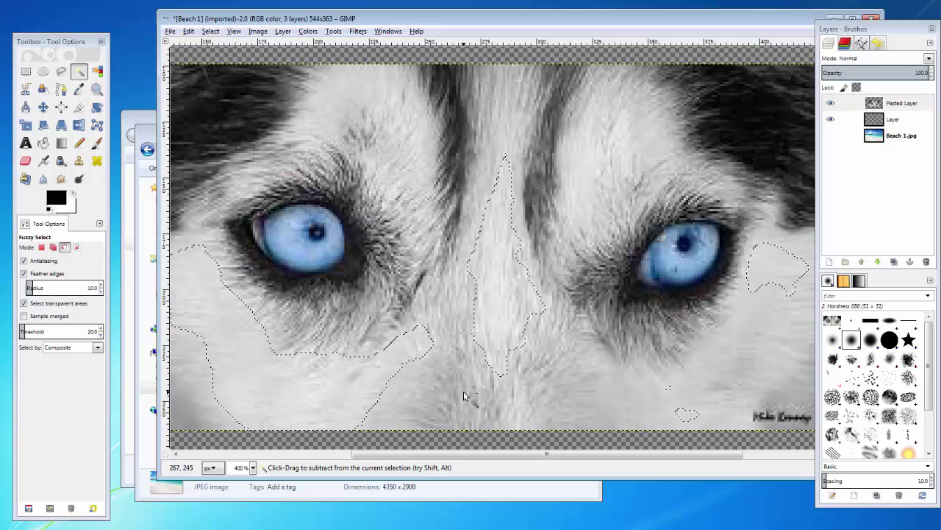
left_click_drag(298, 368, 304, 372)
left_click_drag(402, 361, 449, 362)
key("Delete")
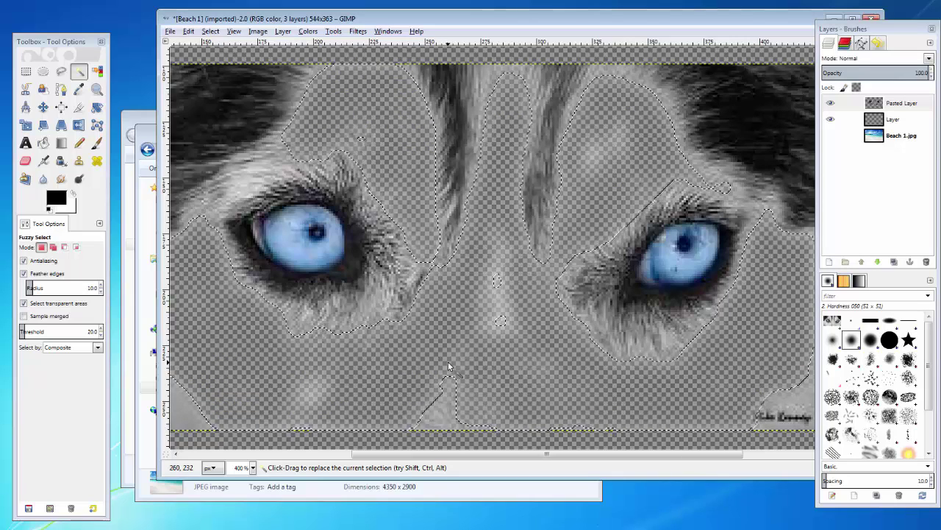
Fuzzy-select and delete the remaining light fur just below and above the left eye
left_click(358, 305)
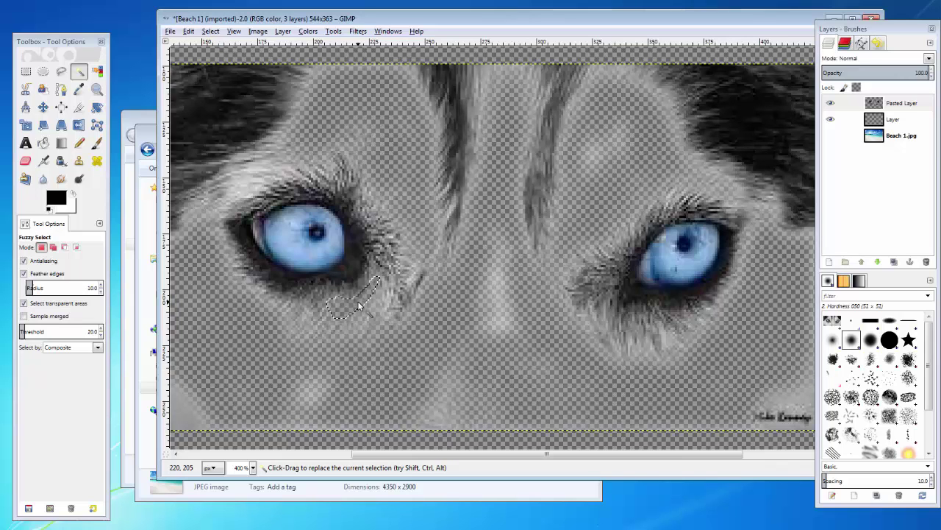
left_click(336, 319)
left_click(300, 312)
key("Delete")
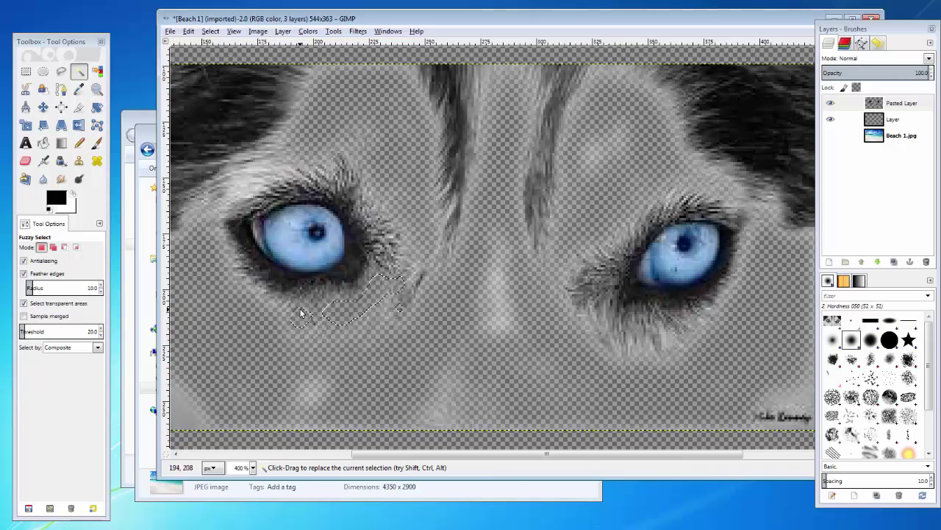
left_click(248, 192)
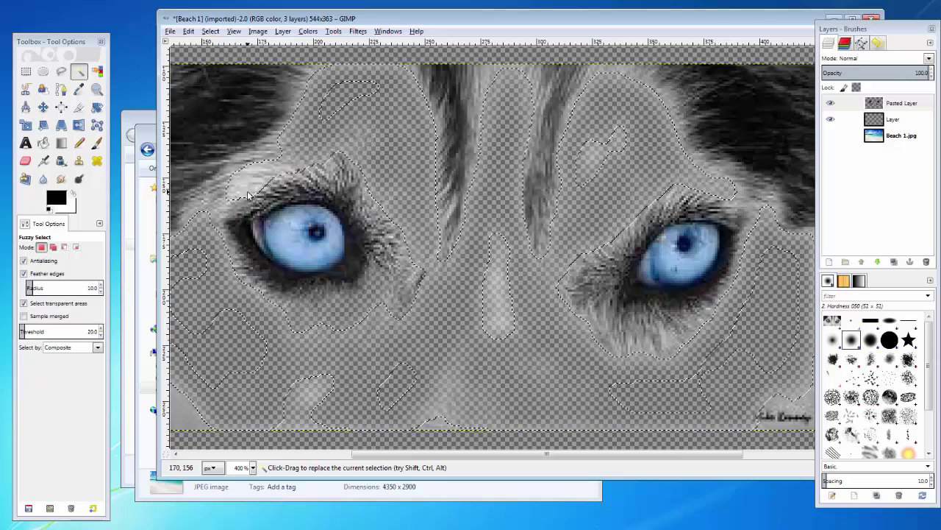
key("Delete")
Fuzzy-select and delete the dark fur in the pasted layer's upper-left corner and the dark stripe beside the left eye
left_click(229, 143)
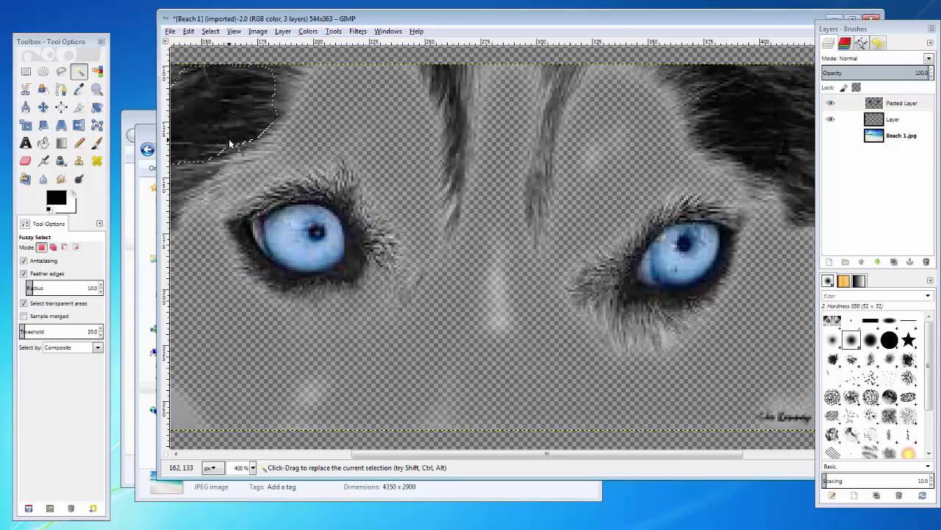
key("Delete")
left_click(458, 181)
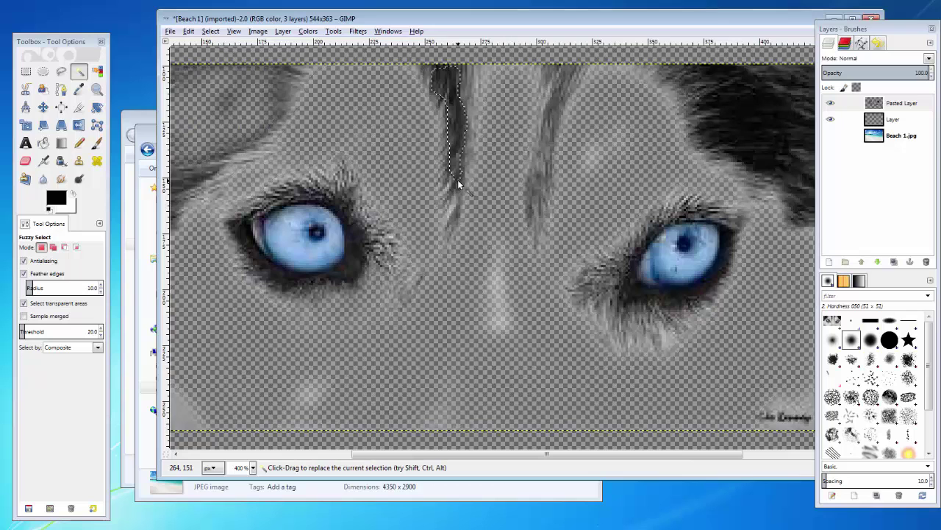
key("Delete")
left_click_drag(345, 176, 346, 176)
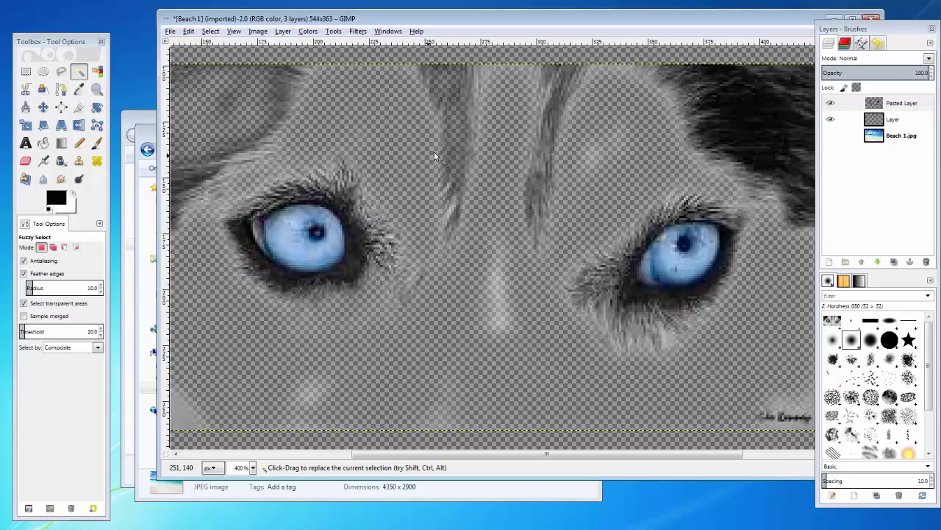
left_click(450, 138)
key("Delete")
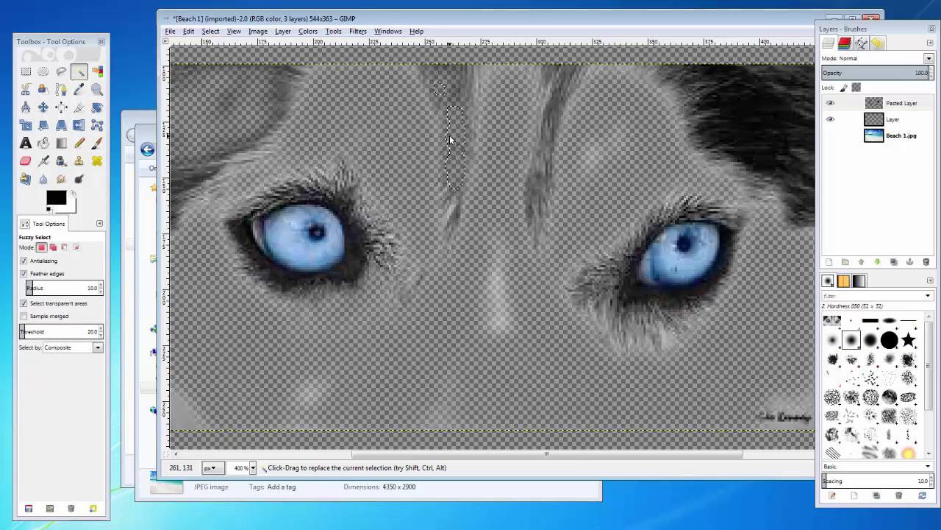
Delete the leftover fur along the pasted layer's upper-left corner and left edge using rectangular selections
left_click(26, 72)
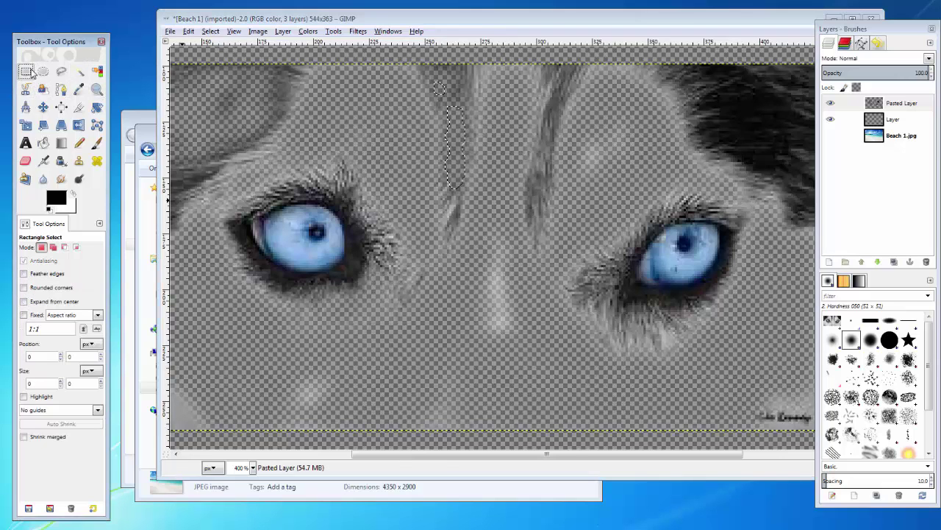
left_click(360, 150)
left_click_drag(188, 56, 74, 77)
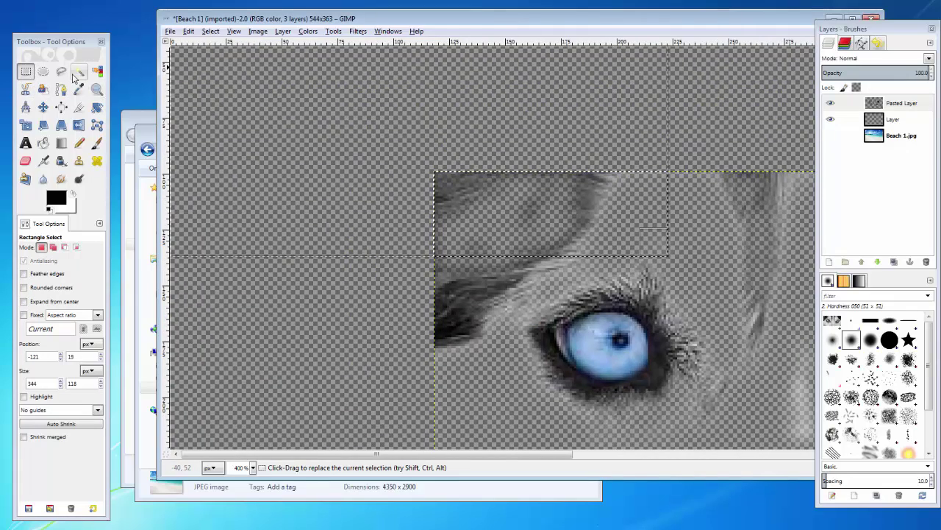
key("Delete")
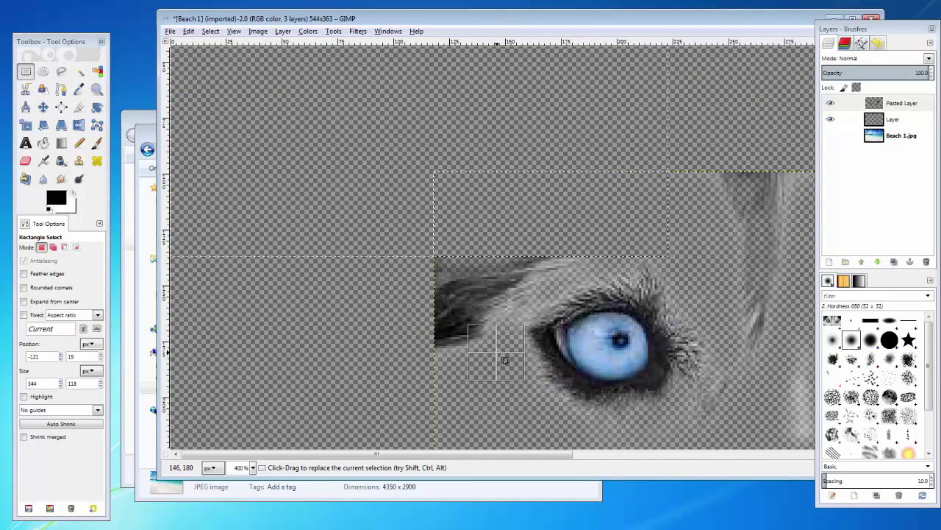
left_click_drag(497, 352, 228, 120)
key("Delete")
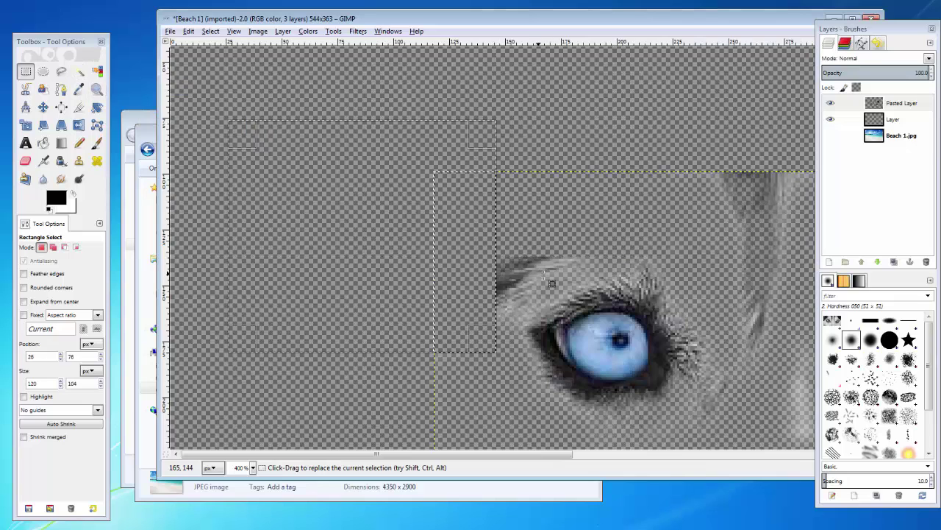
Delete the remaining brow fur at the left eye's outer corner using rectangular selections of about 75 × 42 px and 23 × 29 px
left_click(548, 280)
left_click_drag(576, 292, 409, 197)
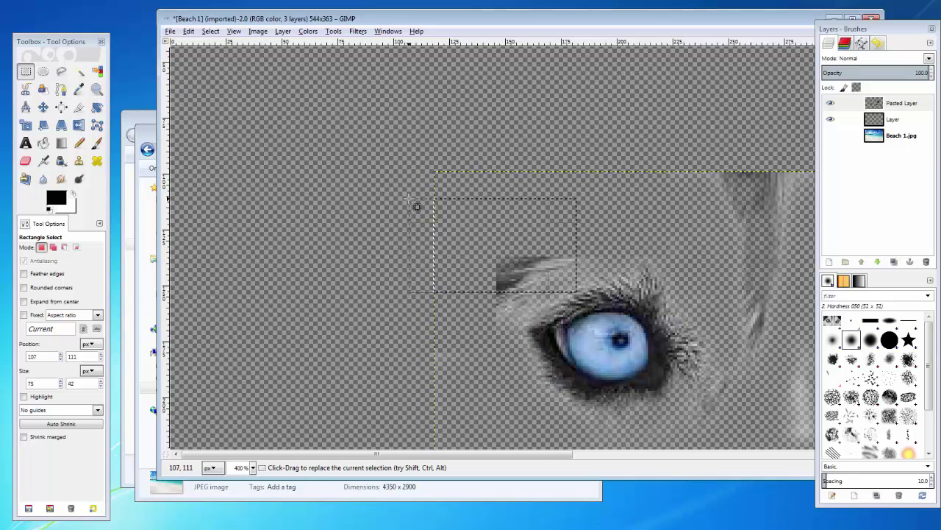
key("Delete")
left_click_drag(528, 318, 478, 255)
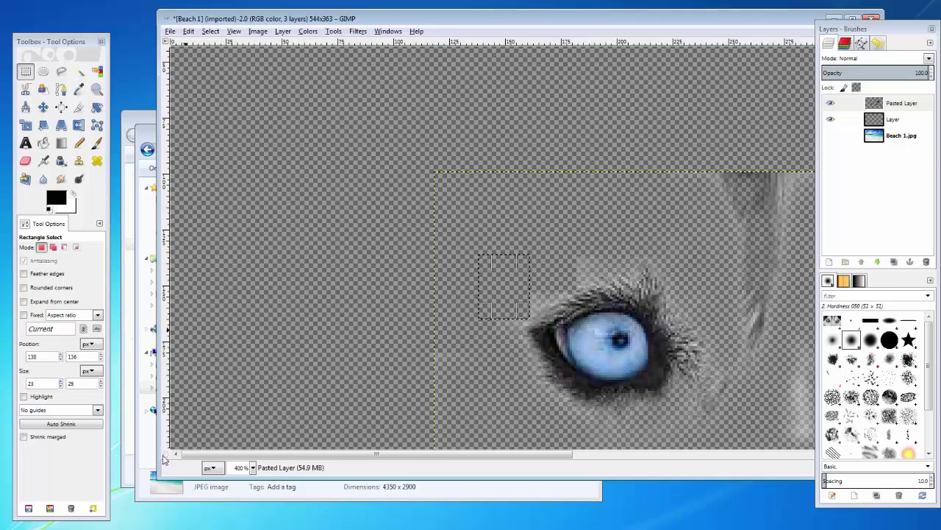
Return to 100% zoom and delete the dark fur, the signature and the leftover fur in the pasted layer's upper-right and lower corners with rectangular selections
left_click(252, 468)
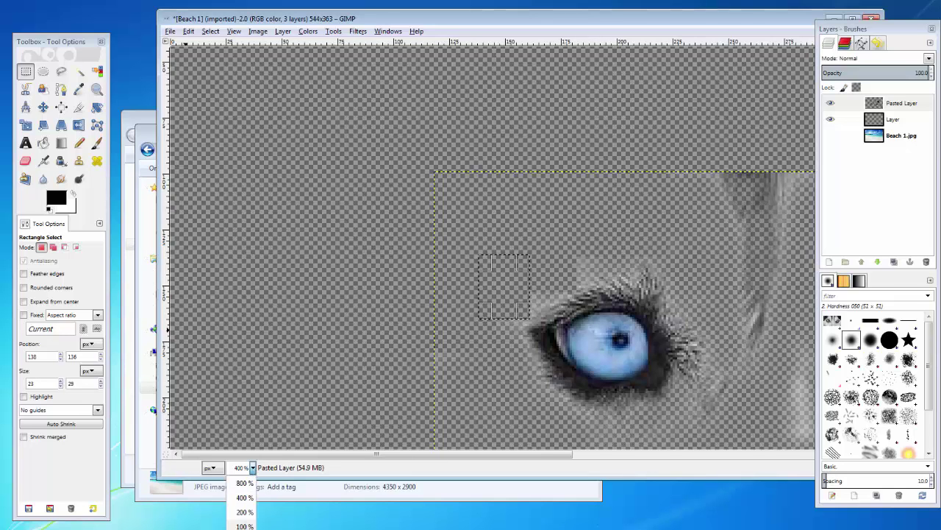
left_click(244, 525)
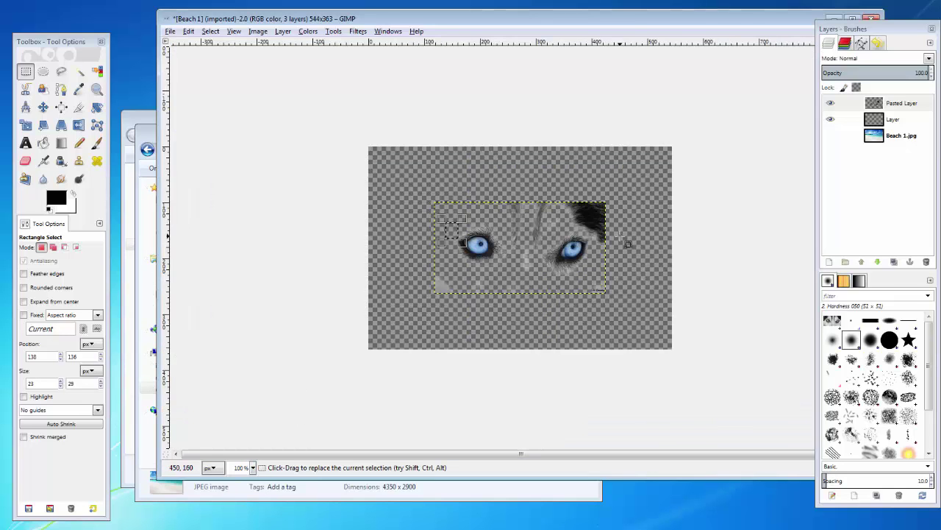
left_click_drag(619, 235, 648, 232)
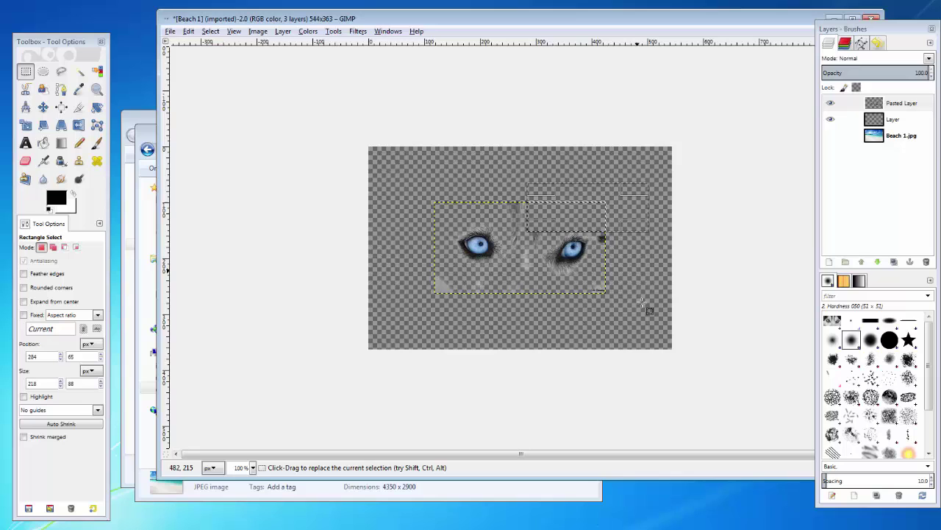
left_click_drag(650, 318, 562, 282)
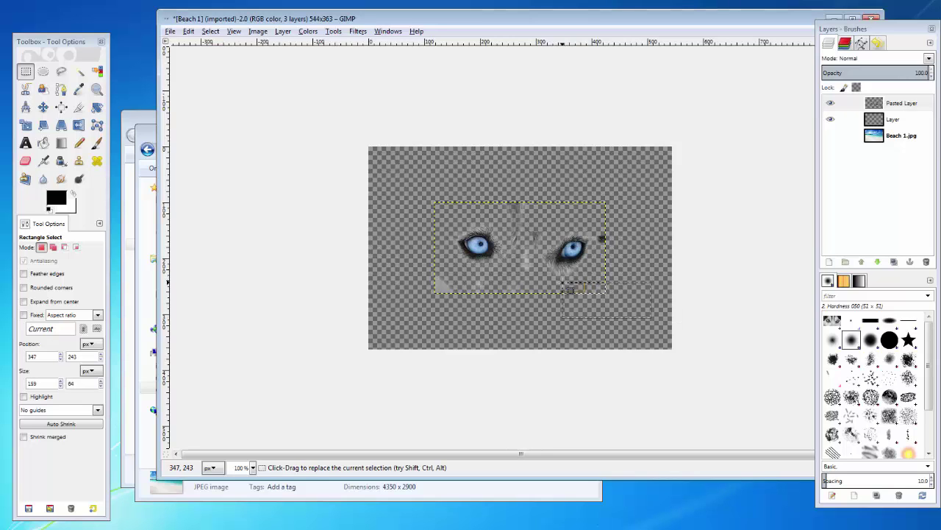
left_click_drag(465, 302, 419, 270)
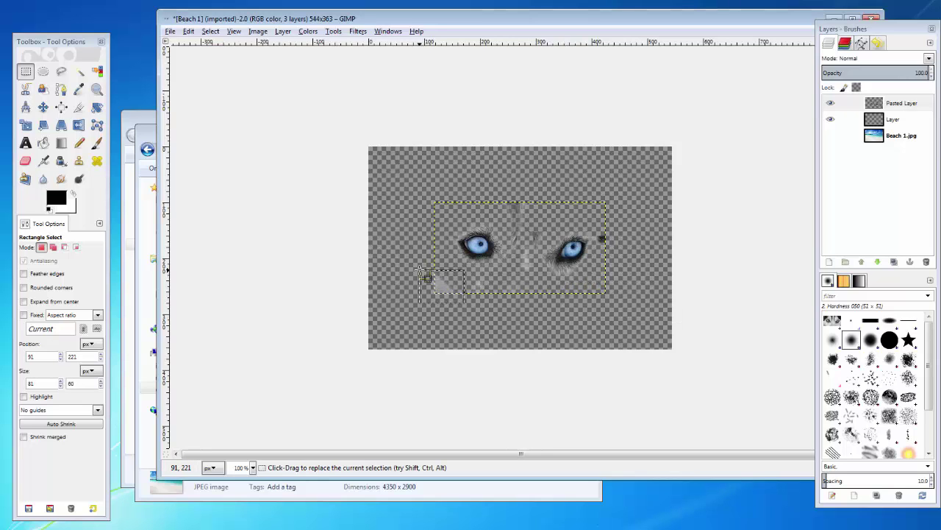
Delete the faint fur stripes between the two eyes using rectangular selections
left_click_drag(498, 180, 546, 289)
left_click(521, 328)
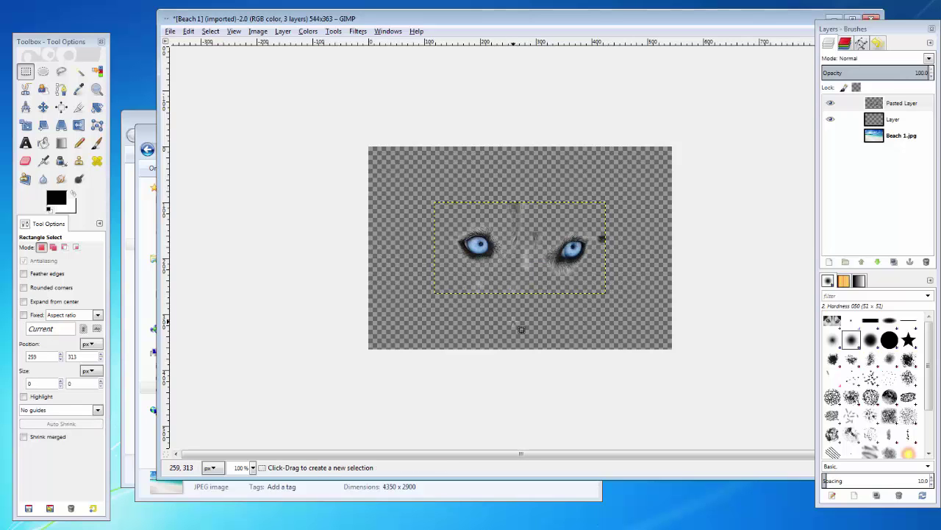
left_click_drag(541, 256, 505, 147)
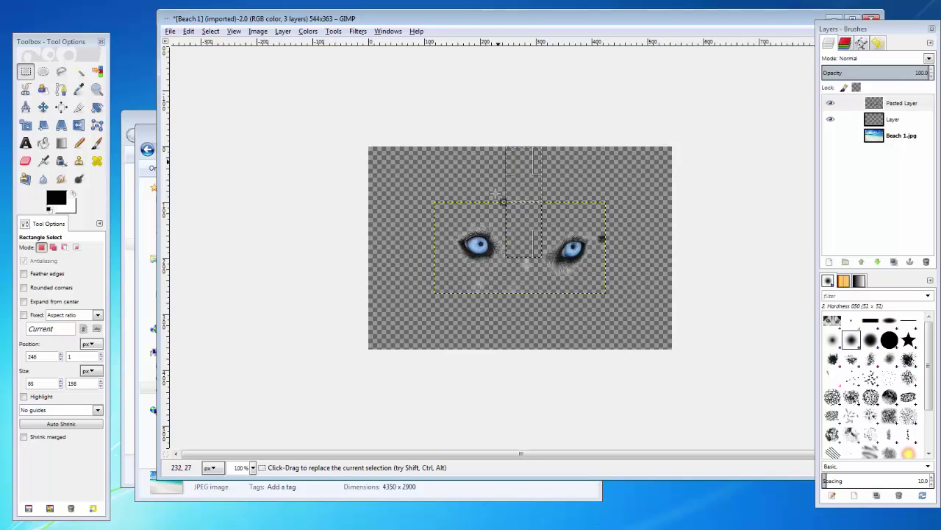
left_click_drag(534, 283, 517, 233)
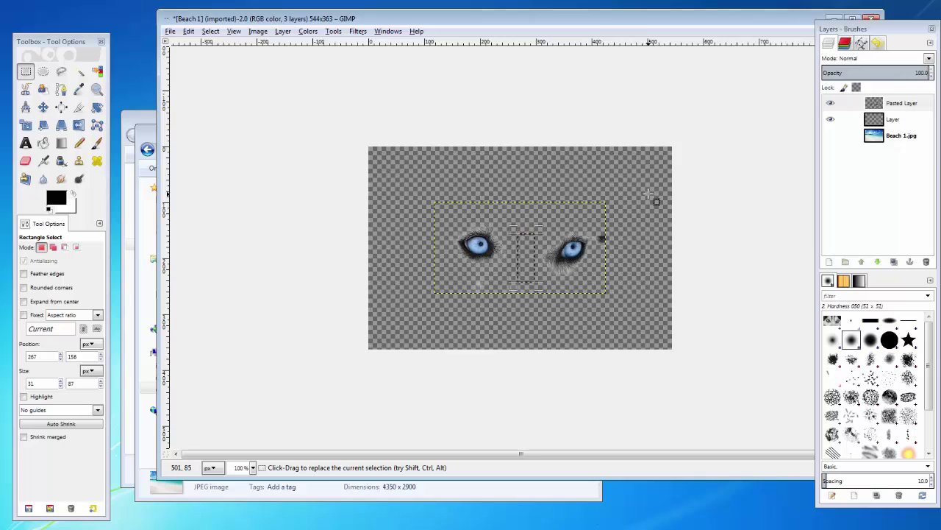
Delete the leftover fur along the pasted layer's right edge and below the left eye using rectangular selections of about 84 × 233 px and 120 × 64 px
left_click_drag(646, 190, 600, 319)
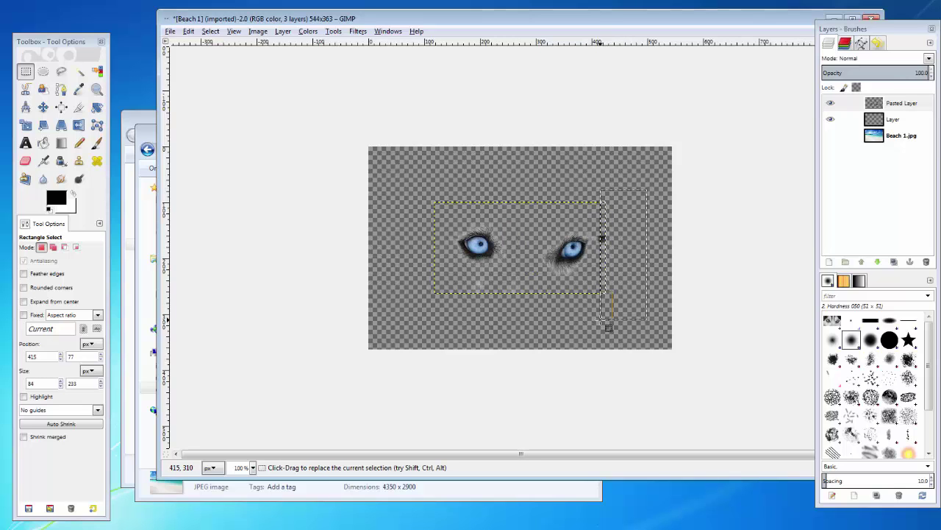
left_click_drag(517, 320, 450, 273)
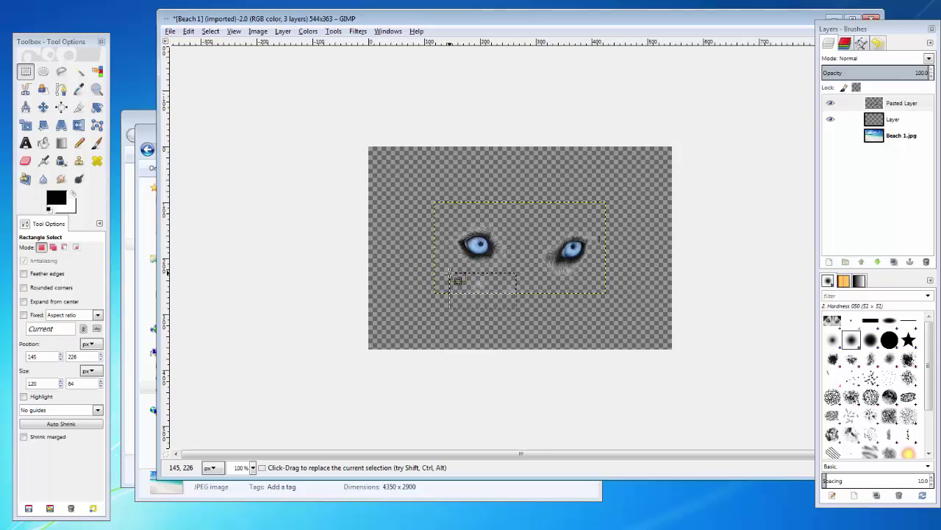
left_click(403, 267)
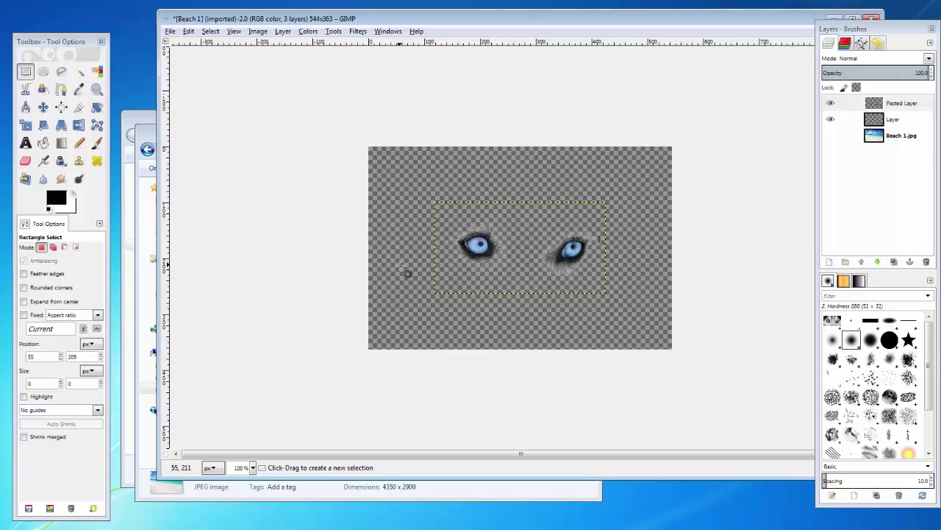
Show the beach layer again and move the pasted eyes onto the sand in the image's lower-left area
left_click(831, 136)
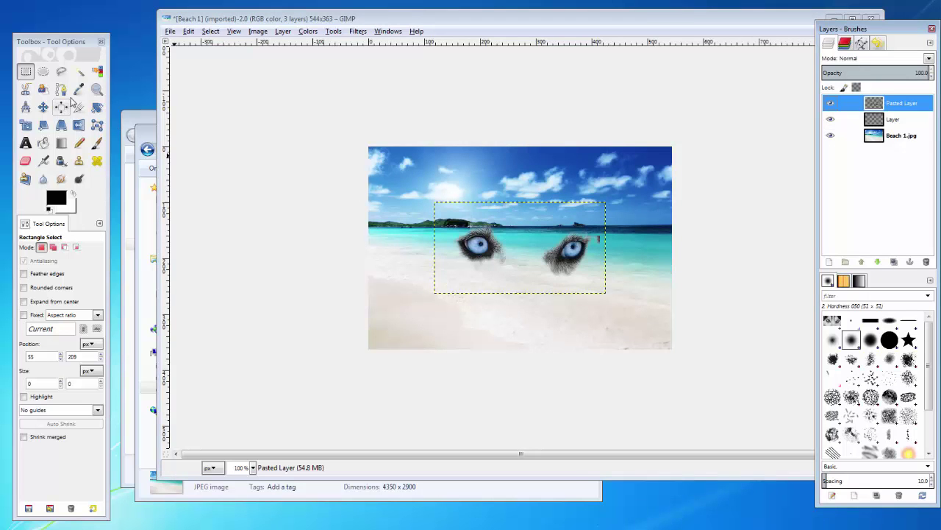
left_click(43, 107)
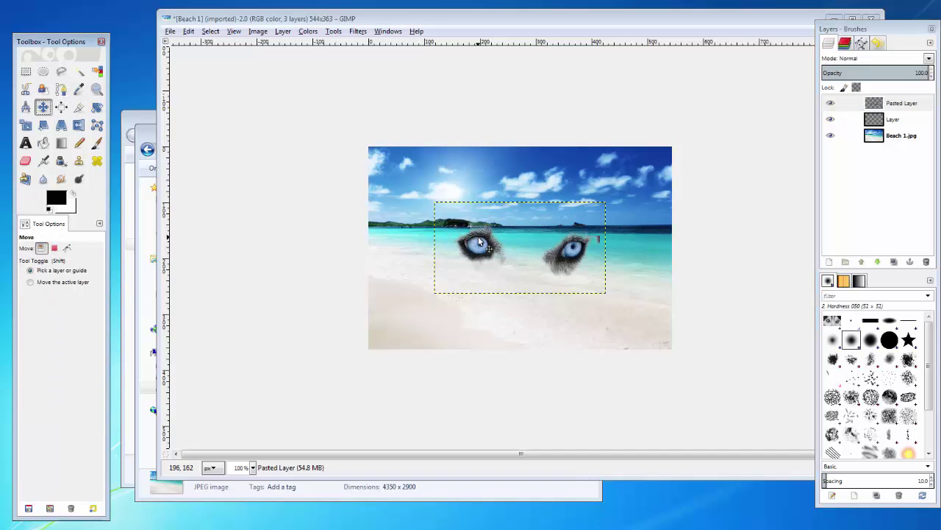
left_click_drag(479, 244, 409, 297)
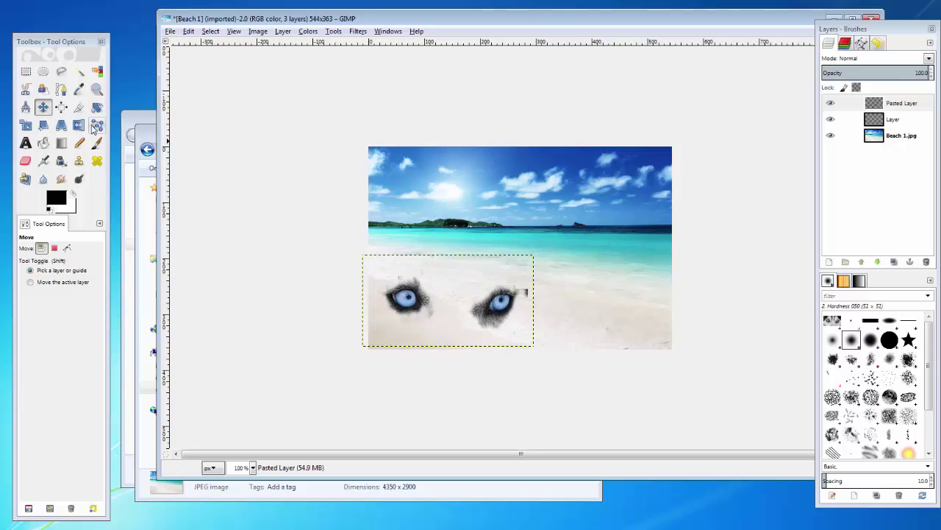
Try to select the leftover dark fur beside the right eye's outer corner with Fuzzy Select, working at 400% zoom
left_click(79, 71)
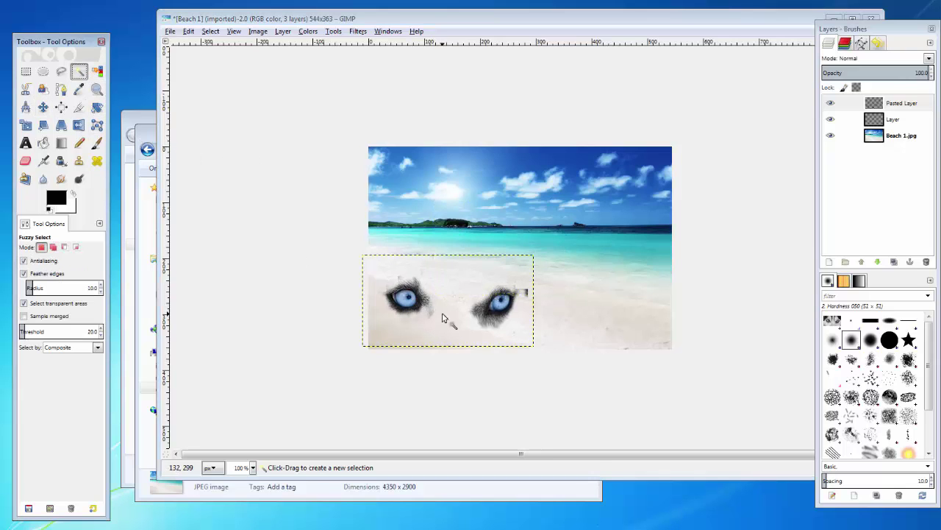
left_click(526, 293)
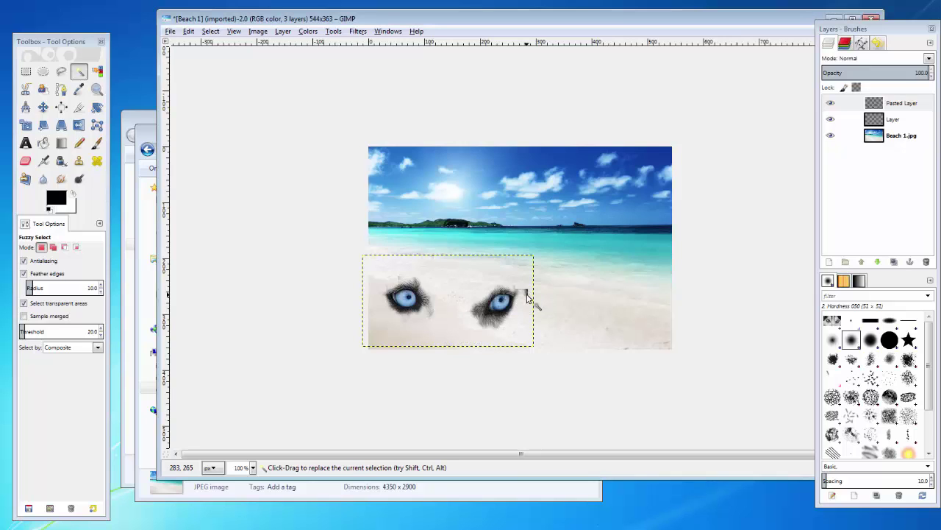
left_click(524, 295)
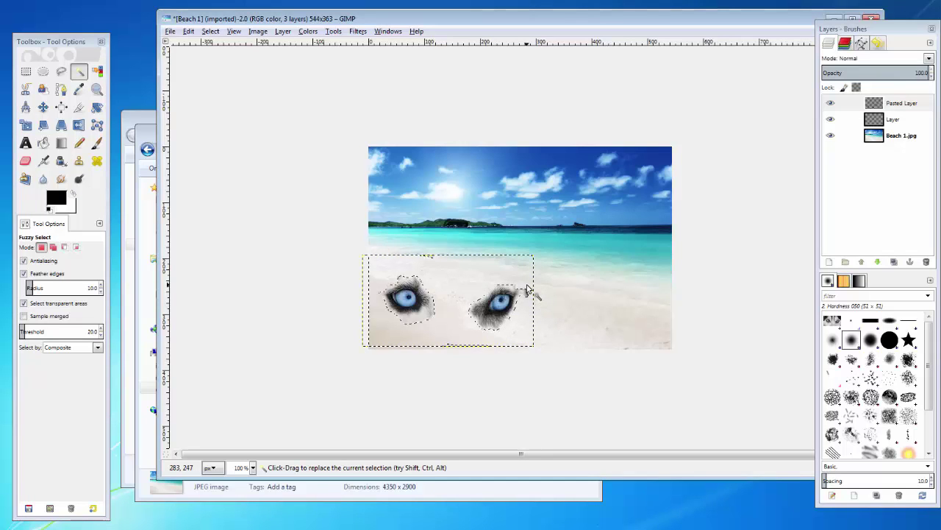
left_click(522, 295)
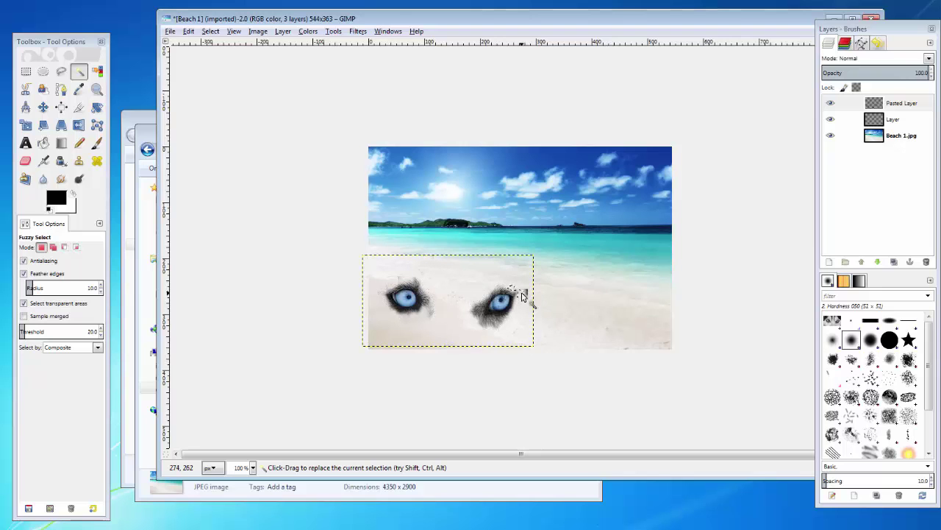
left_click(252, 468)
left_click(247, 521)
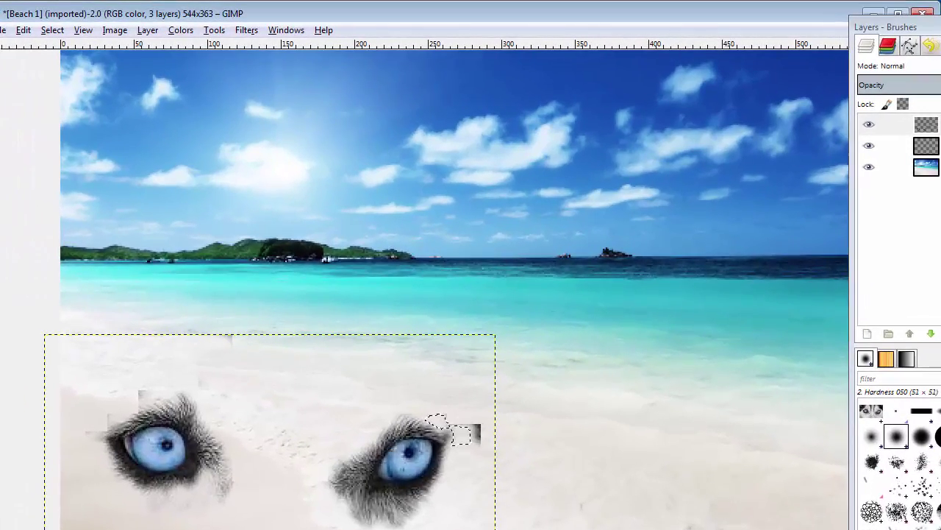
key("plus")
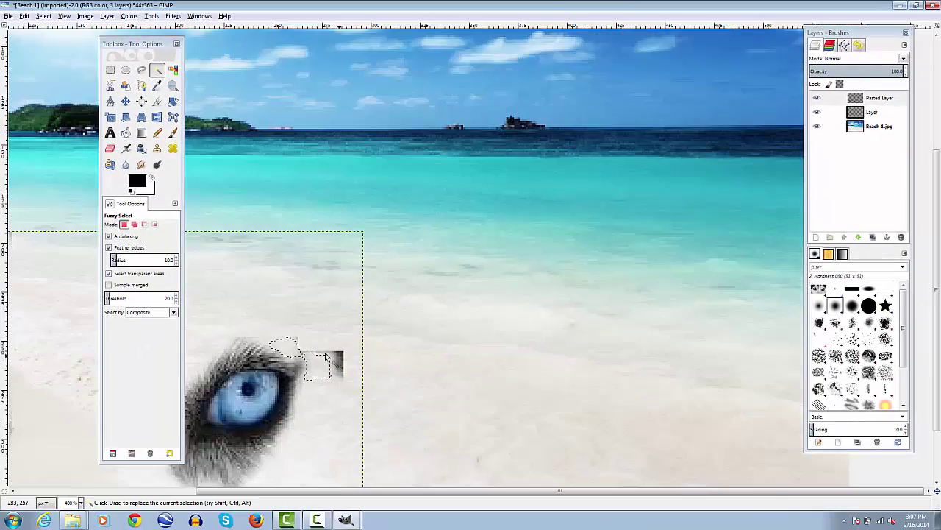
left_click(340, 365)
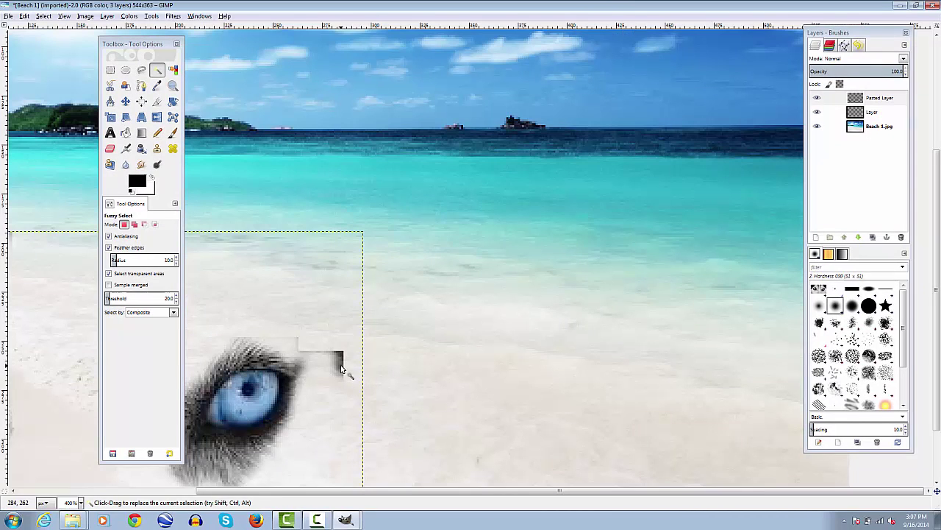
left_click(341, 366)
left_click_drag(340, 368, 340, 368)
Try to select the leftover dark fur beside the right eye with Select by Color, and clear the selection
left_click(173, 69)
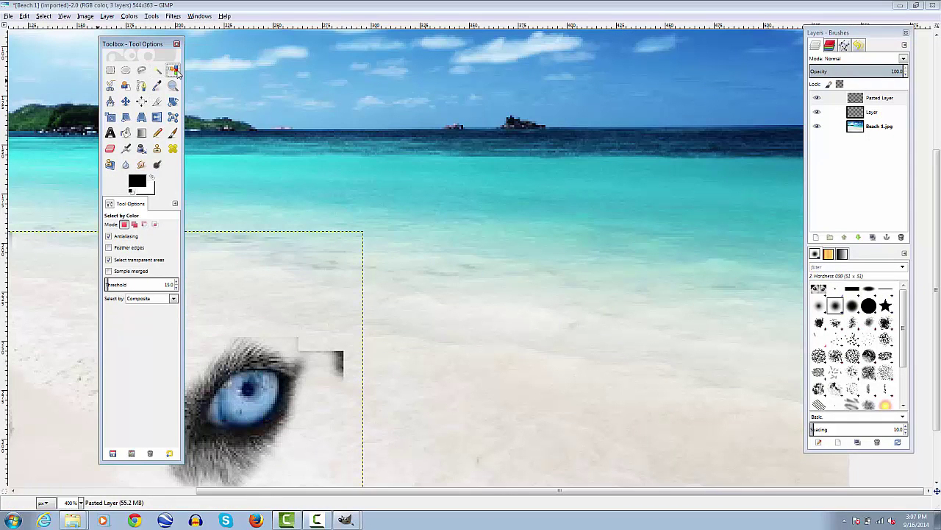
left_click(338, 365)
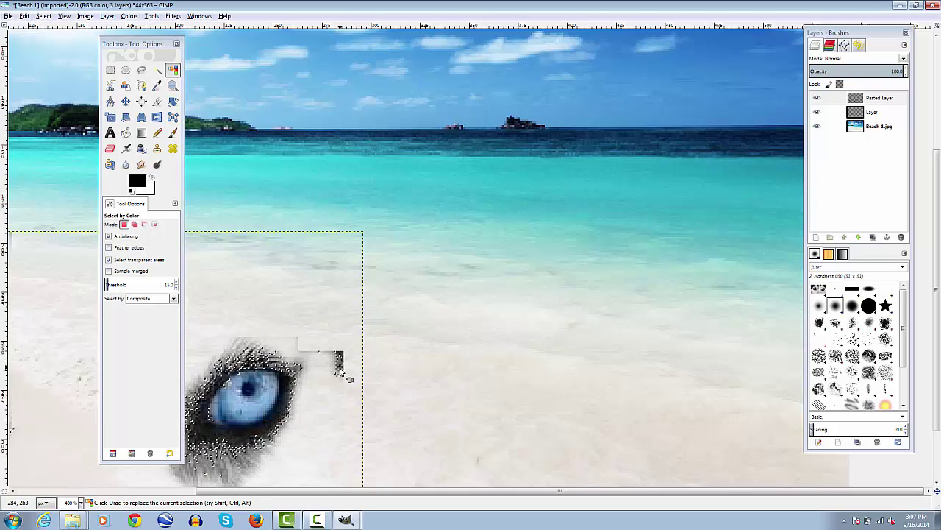
left_click(109, 151)
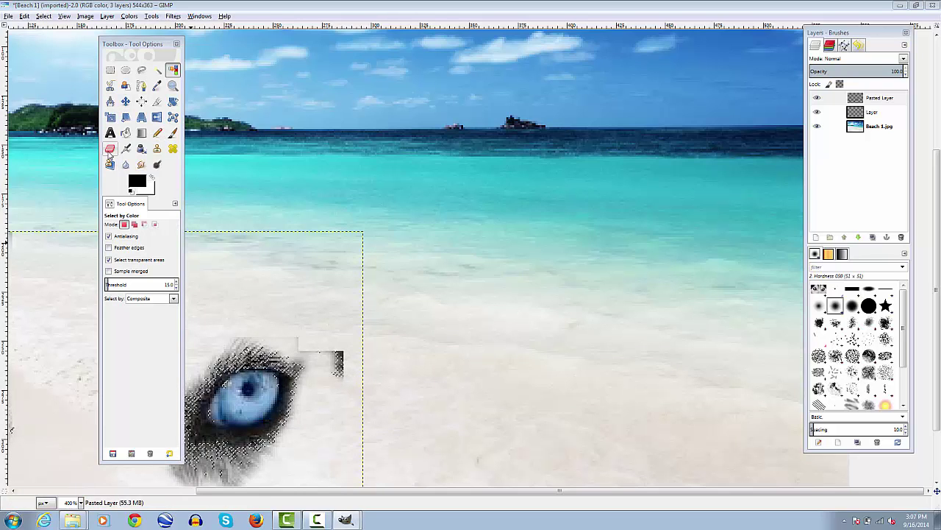
left_click(110, 70)
left_click(238, 96)
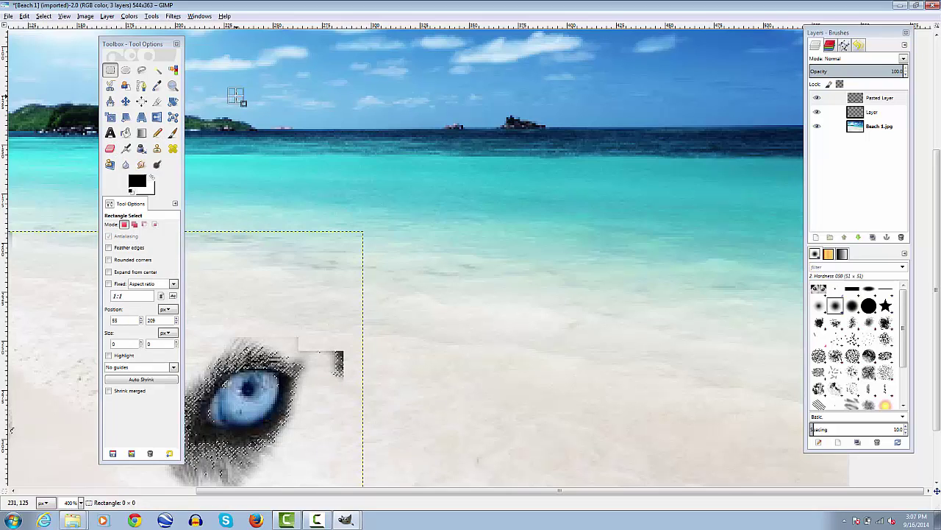
Erase the leftover fur patches at the right eye's outer corner and around the left eye's upper outer side with a size 20 Eraser
left_click(111, 150)
mouse_move(287, 337)
left_mouse_down()
mouse_move(344, 392)
mouse_move(319, 334)
mouse_move(330, 361)
mouse_move(352, 376)
mouse_move(321, 330)
mouse_move(291, 338)
mouse_move(330, 375)
mouse_move(282, 331)
left_mouse_up()
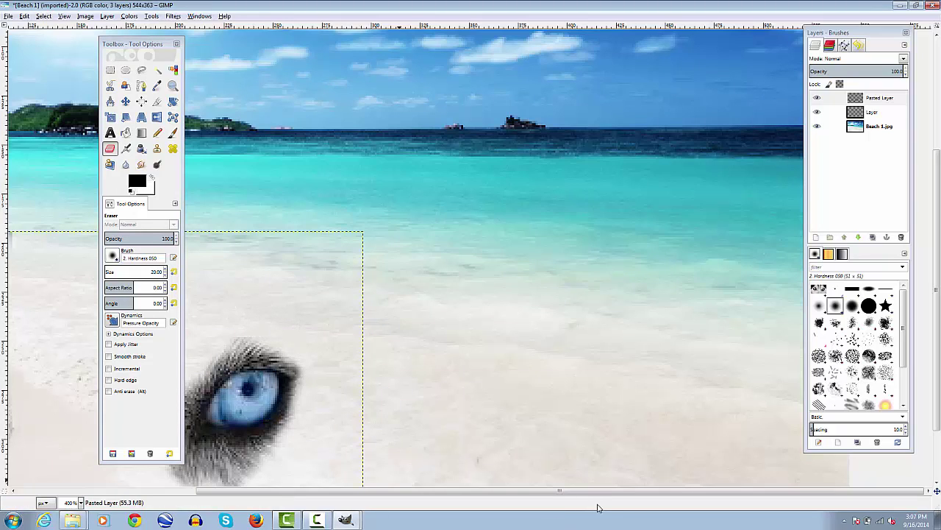
left_click(936, 449)
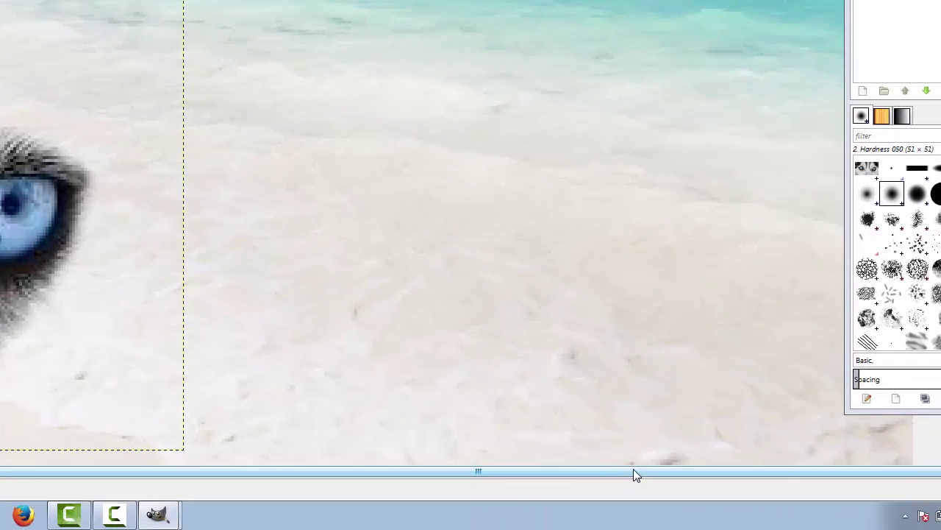
left_click_drag(633, 469, 237, 401)
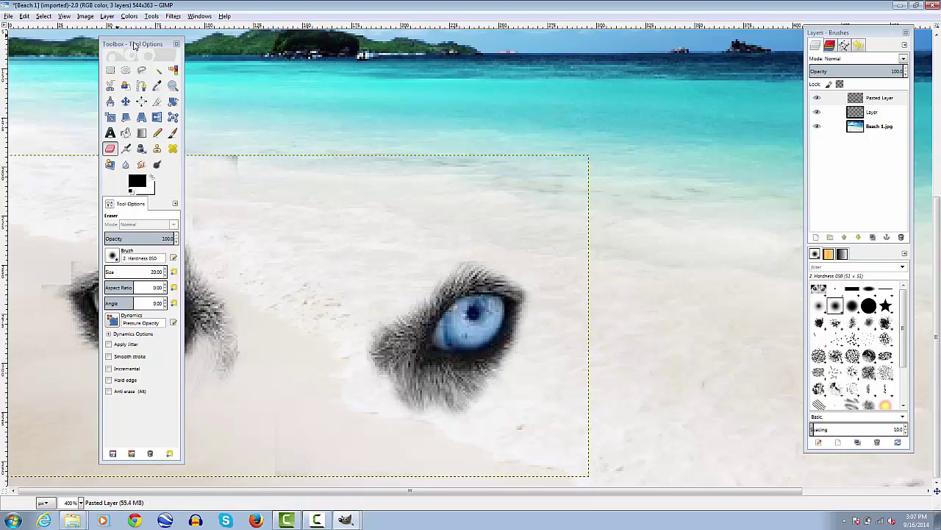
mouse_move(134, 44)
left_mouse_down()
mouse_move(306, 35)
mouse_move(581, 63)
left_mouse_up()
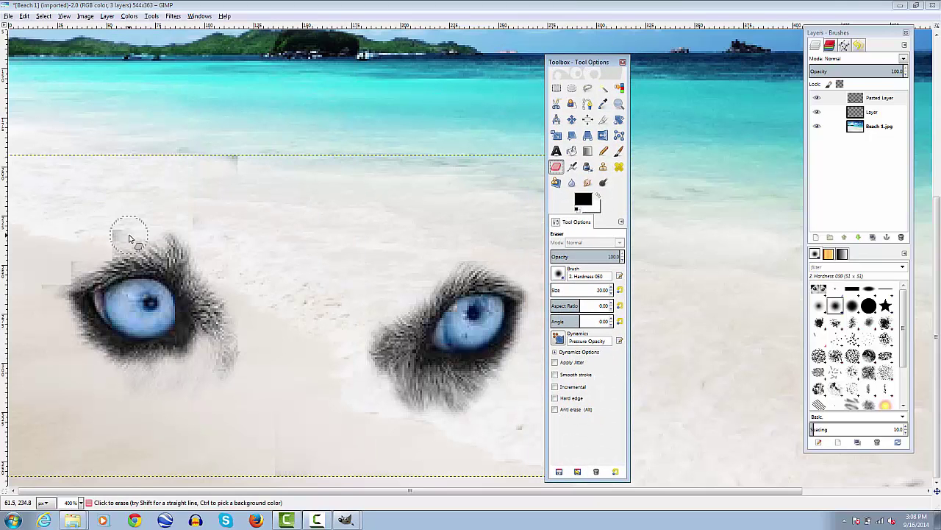
mouse_move(135, 228)
left_mouse_down()
mouse_move(105, 239)
mouse_move(106, 228)
mouse_move(133, 224)
mouse_move(60, 257)
mouse_move(119, 239)
mouse_move(69, 262)
mouse_move(80, 266)
mouse_move(29, 271)
left_mouse_up()
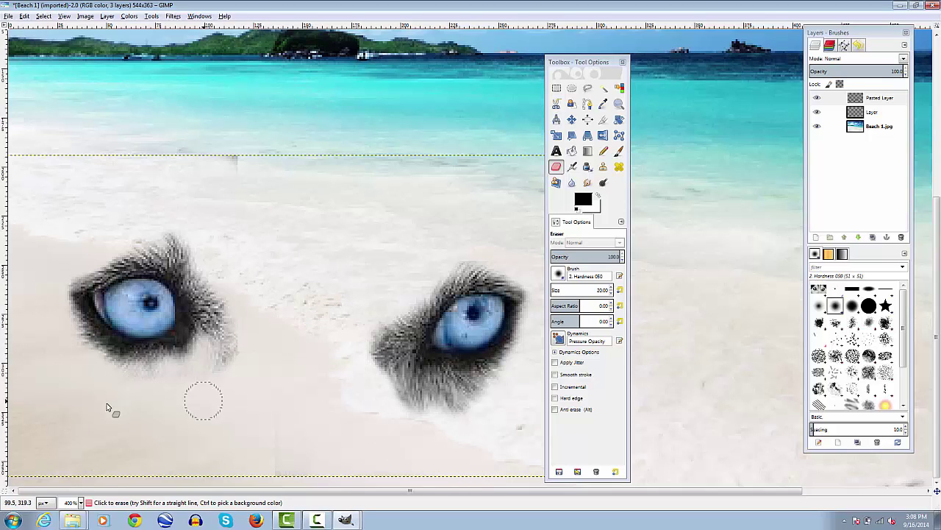
left_click(81, 503)
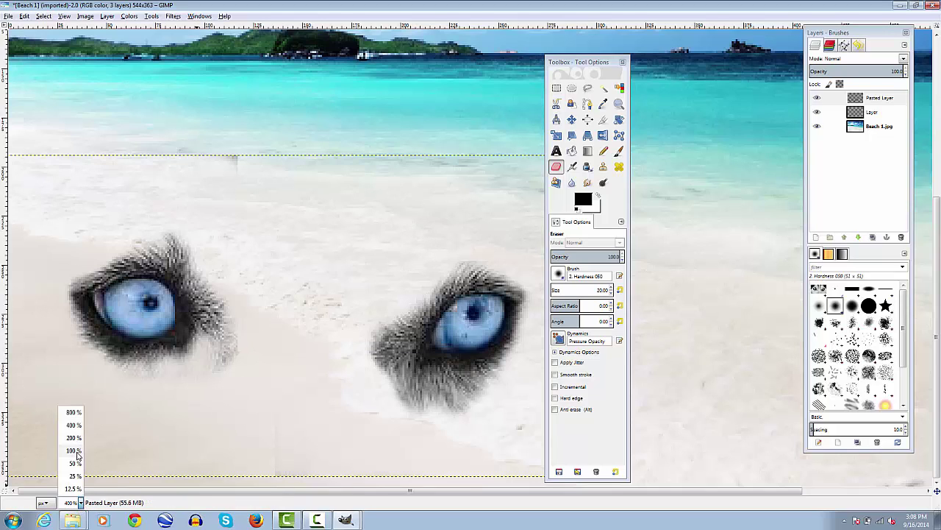
left_click(77, 454)
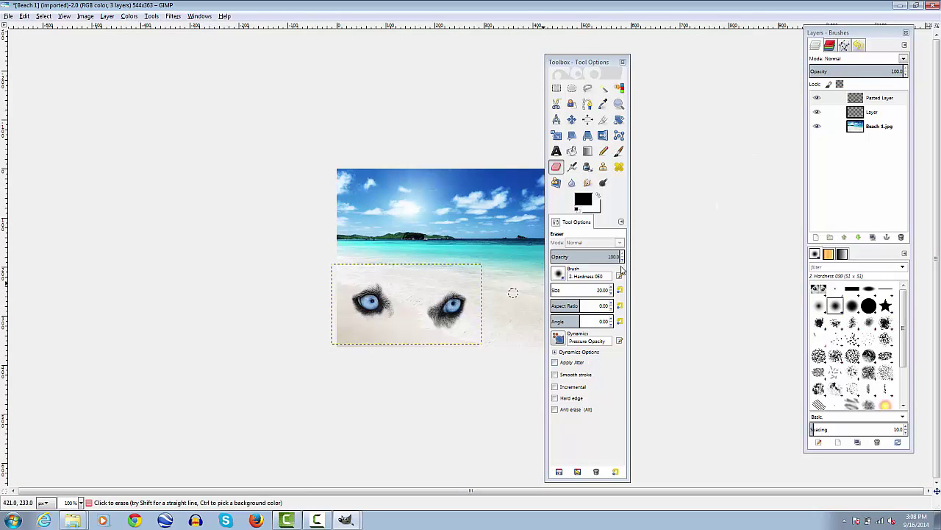
Delete the empty layer between the pasted layer and the beach photo
left_click(835, 63)
left_click(835, 63)
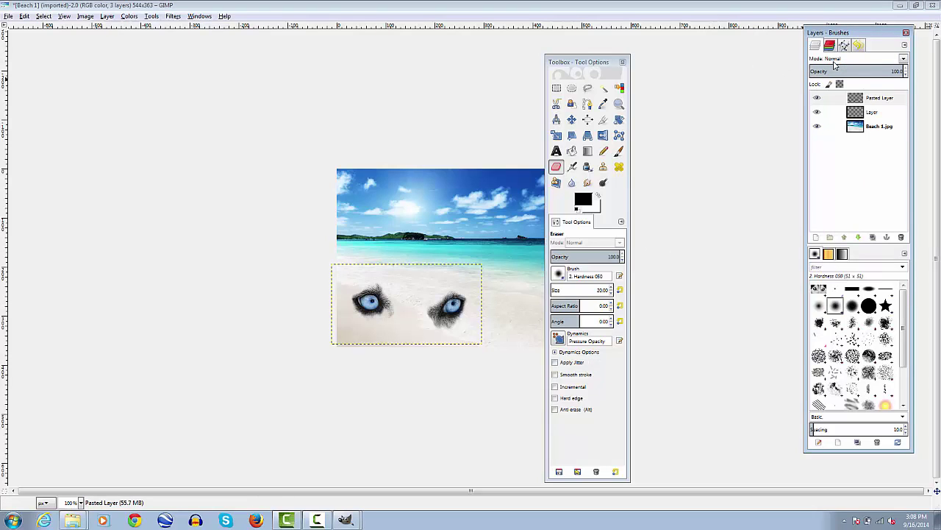
mouse_move(870, 111)
left_mouse_down()
mouse_move(861, 122)
mouse_move(868, 143)
mouse_move(857, 131)
mouse_move(862, 111)
left_mouse_up()
left_click(862, 111)
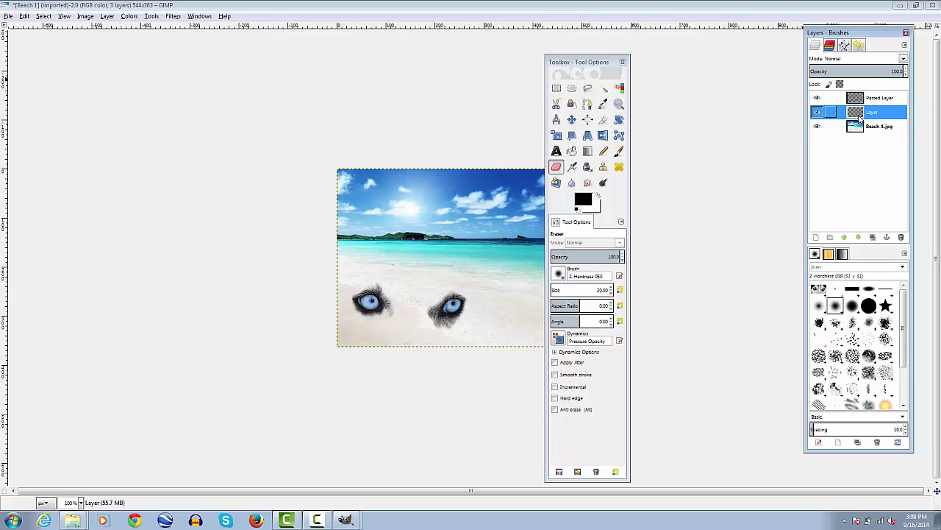
left_click(903, 237)
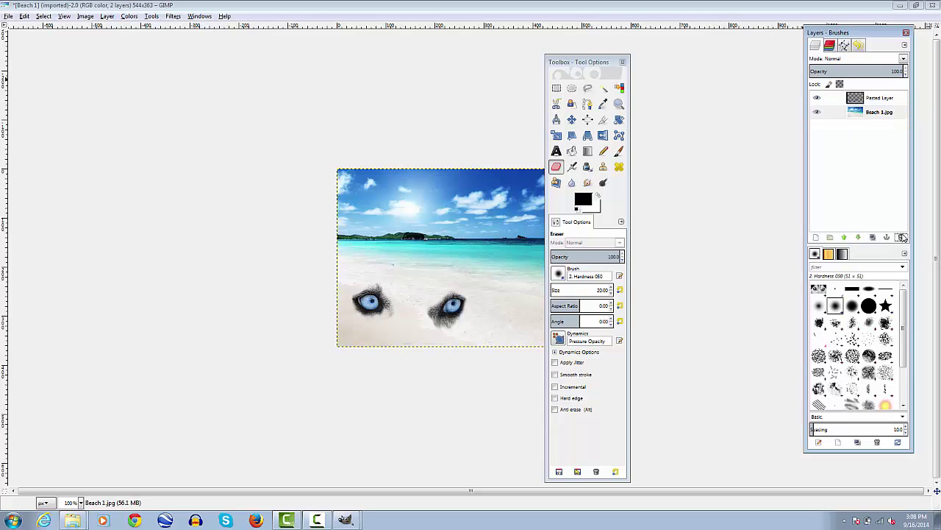
Try successive blend modes on the pasted eyes layer, such as Dissolve, Dodge, Burn and Hard light, and set it to Grain merge
left_click(879, 98)
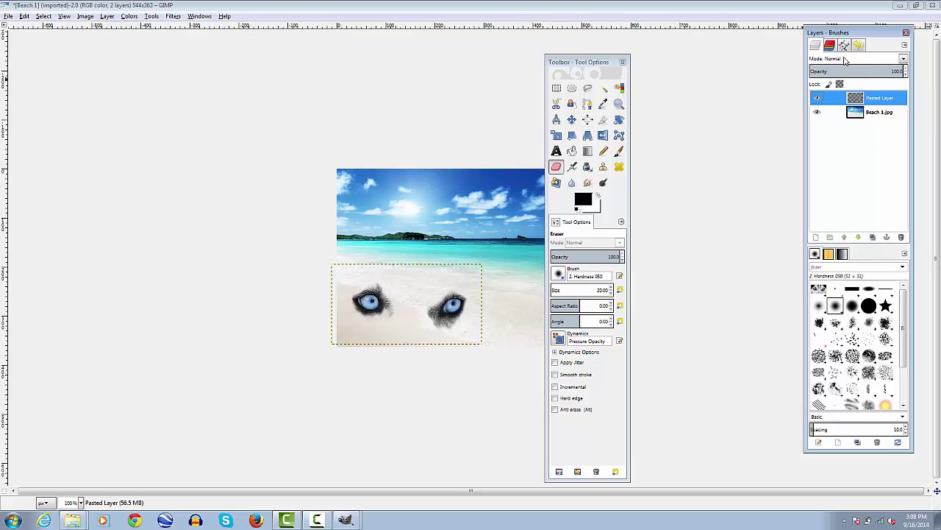
left_click(846, 60)
left_click(846, 61)
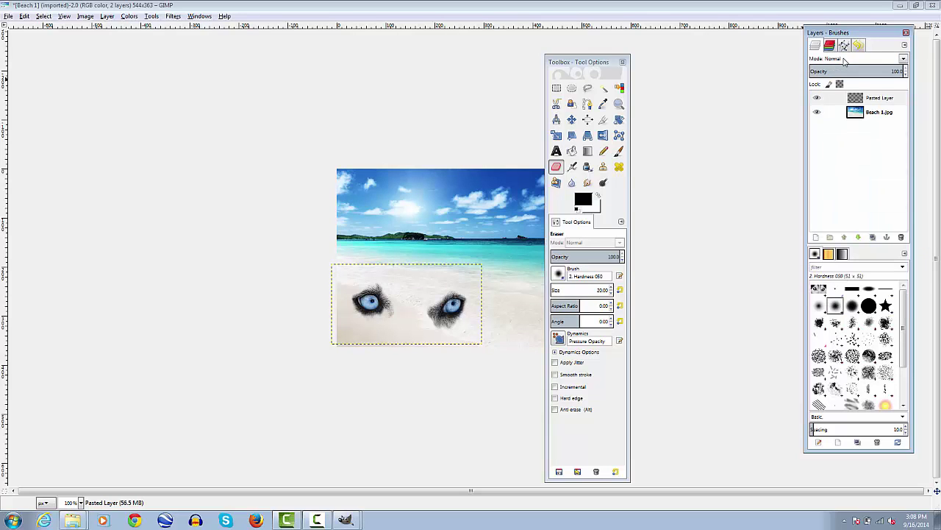
scroll(844, 61, "down", 1)
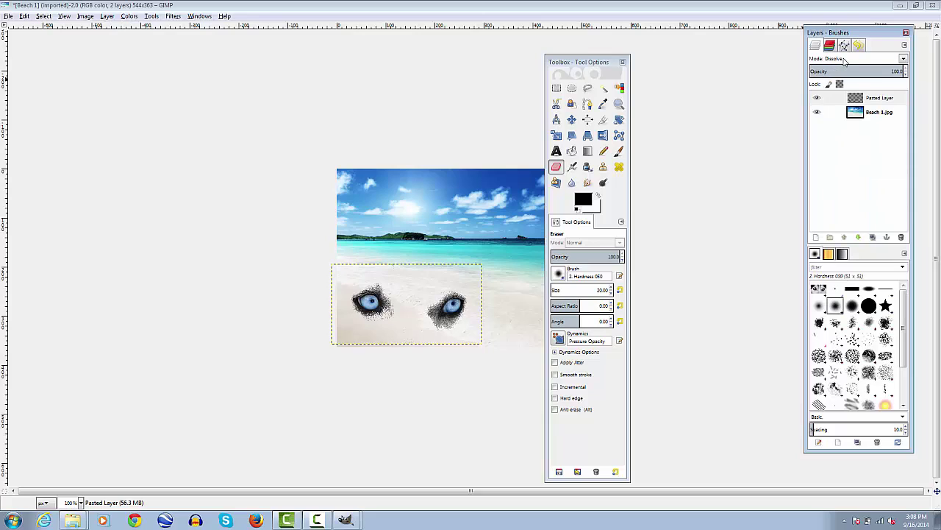
scroll(844, 61, "down", 1)
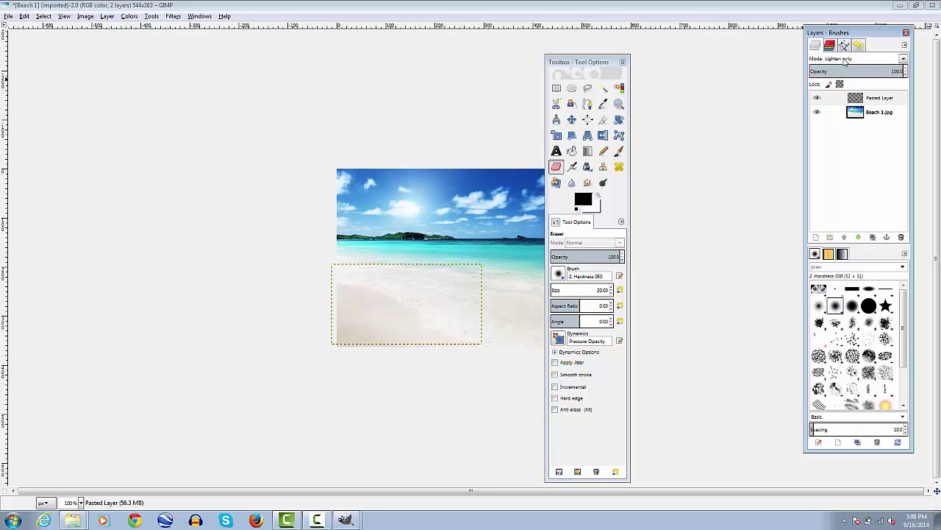
scroll(845, 62, "down", 1)
scroll(844, 61, "down", 1)
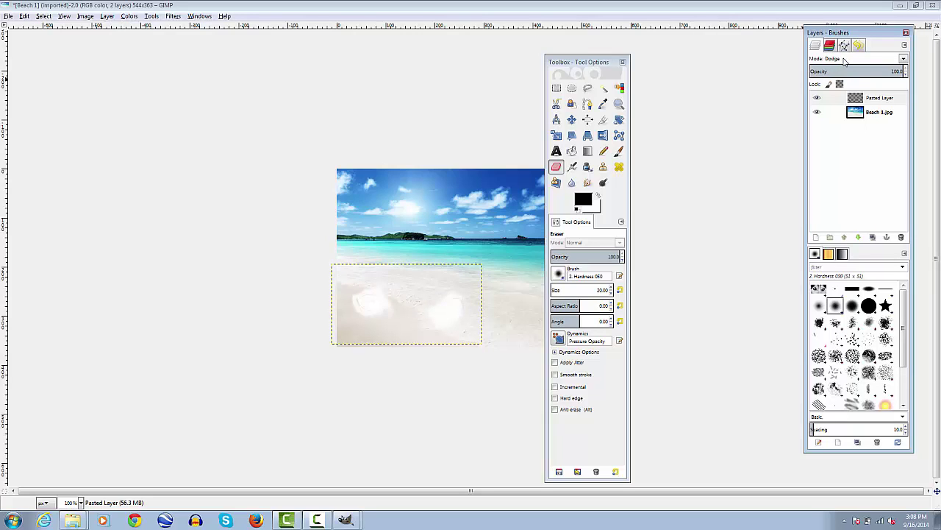
scroll(845, 61, "down", 1)
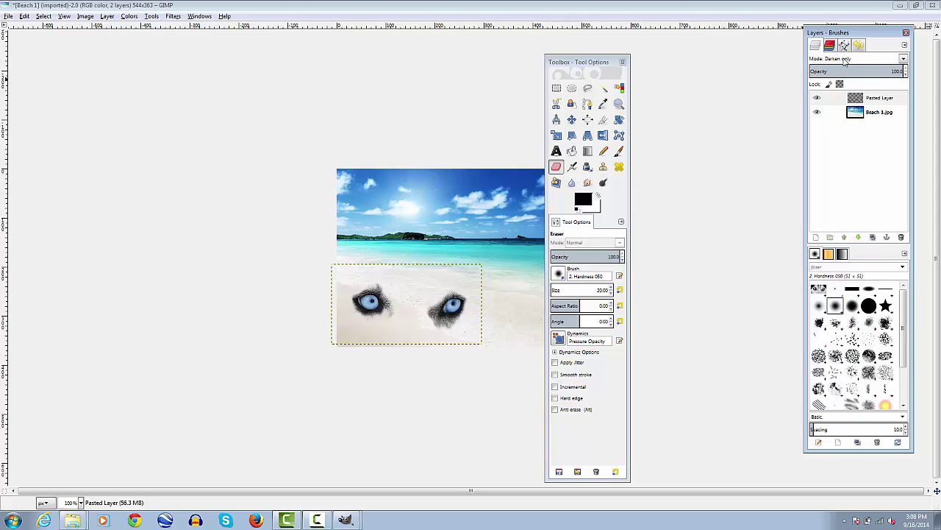
scroll(844, 61, "down", 2)
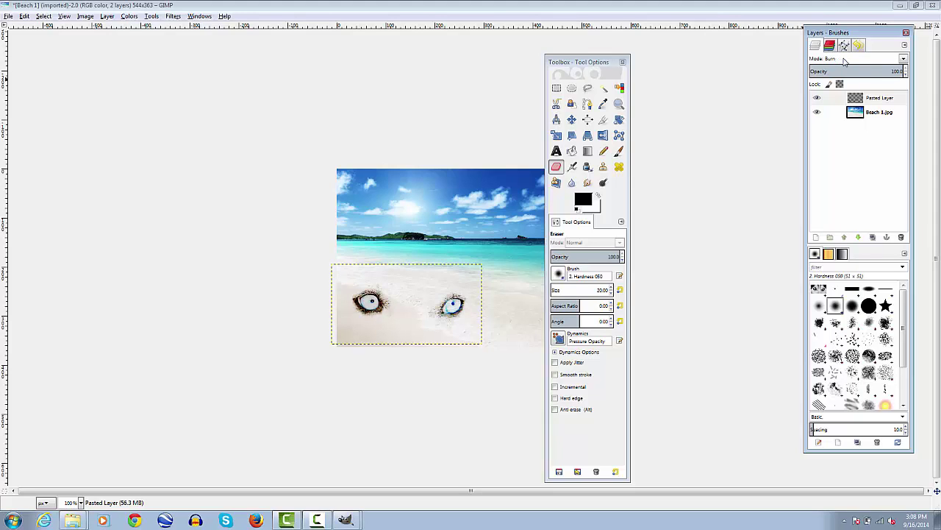
scroll(844, 61, "down", 1)
scroll(844, 61, "down", 1)
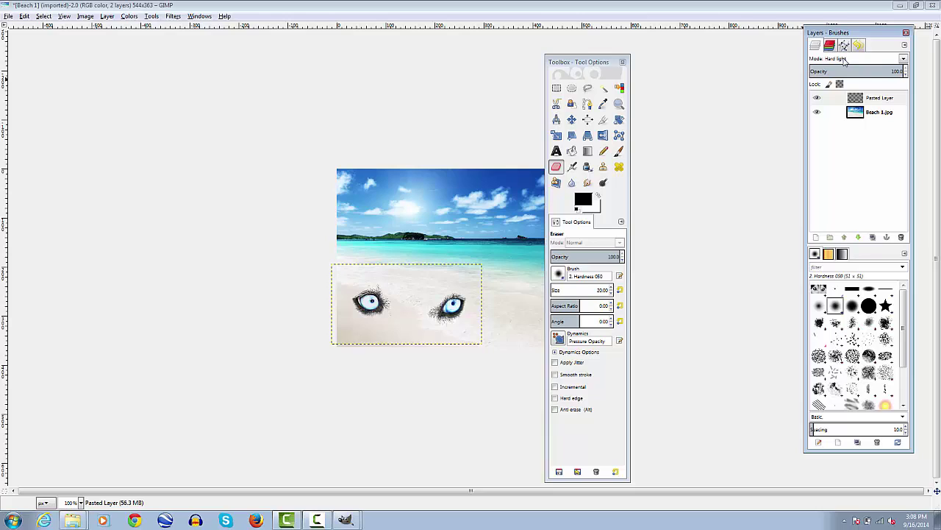
scroll(844, 61, "down", 1)
scroll(844, 61, "down", 1)
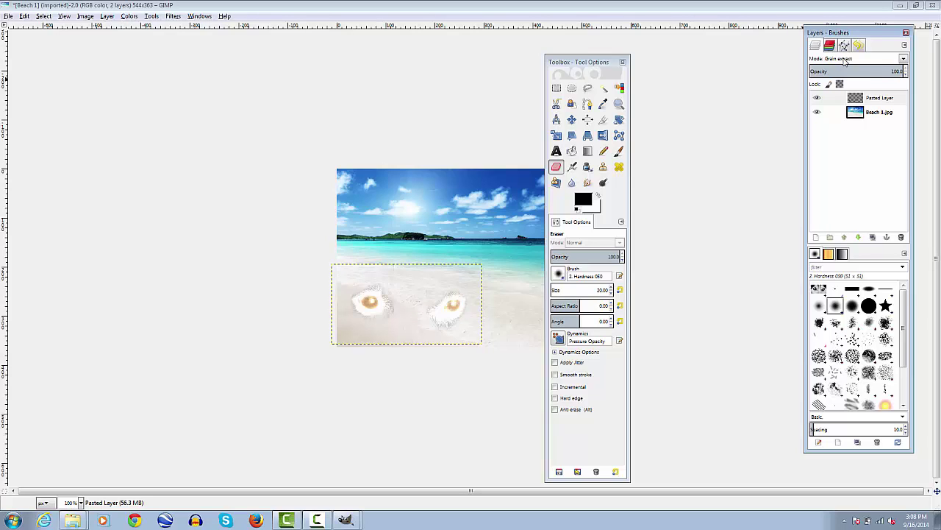
scroll(844, 61, "down", 1)
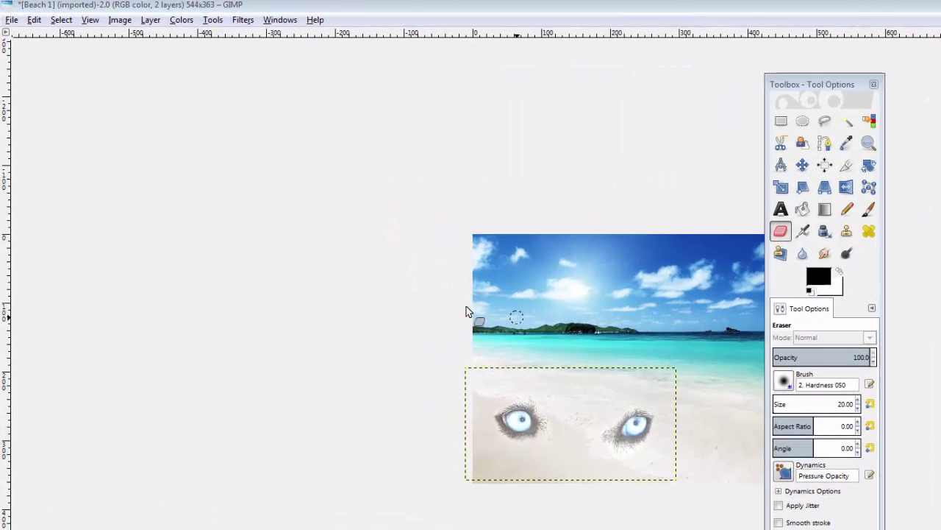
Export the combined image to the Images folder as Huskey Beach.jpg, with JPEG quality 98
left_click(6, 17)
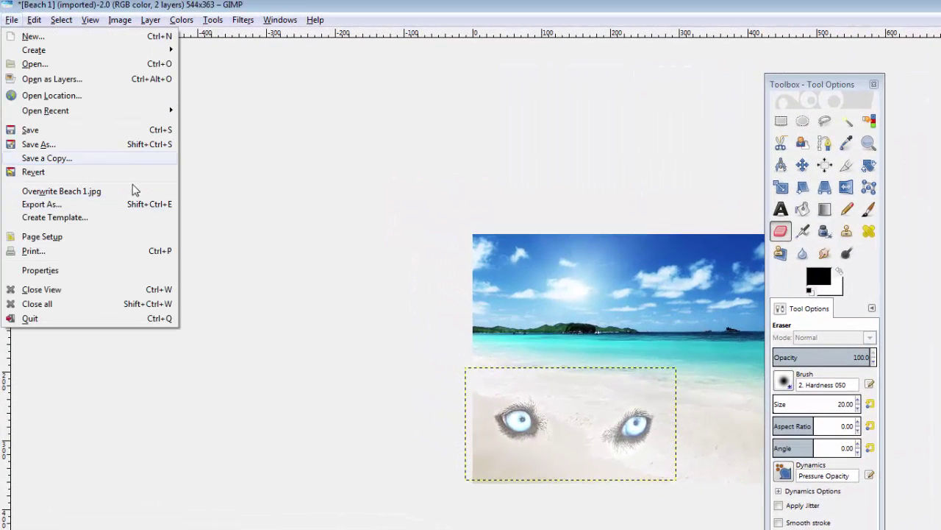
left_click(164, 211)
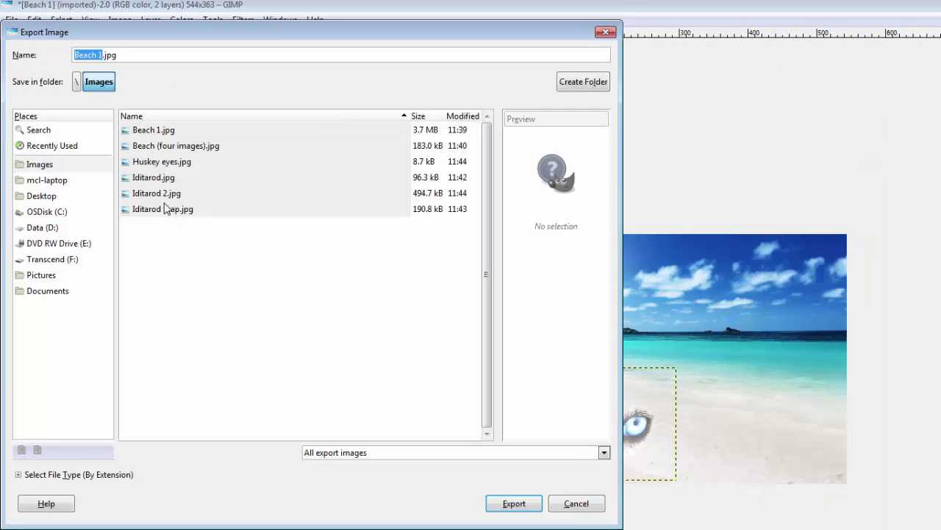
type("Huskey")
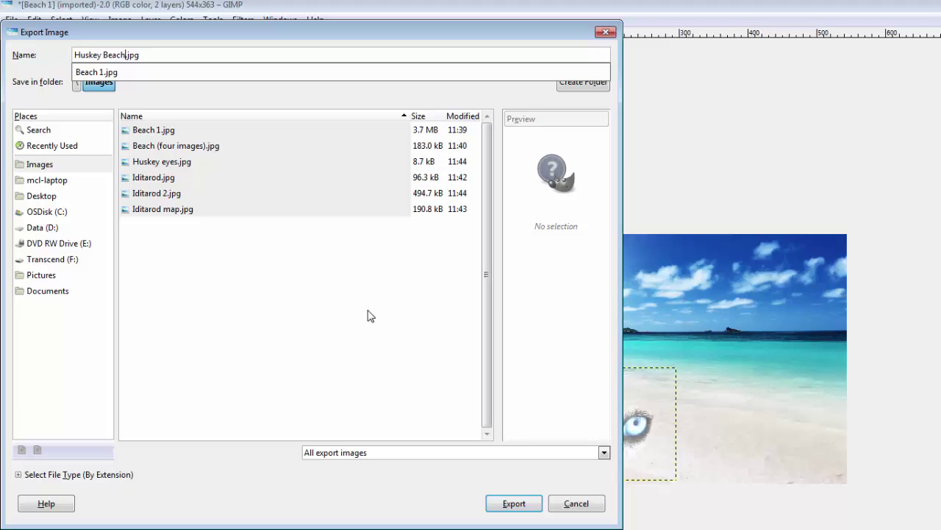
left_click(517, 507)
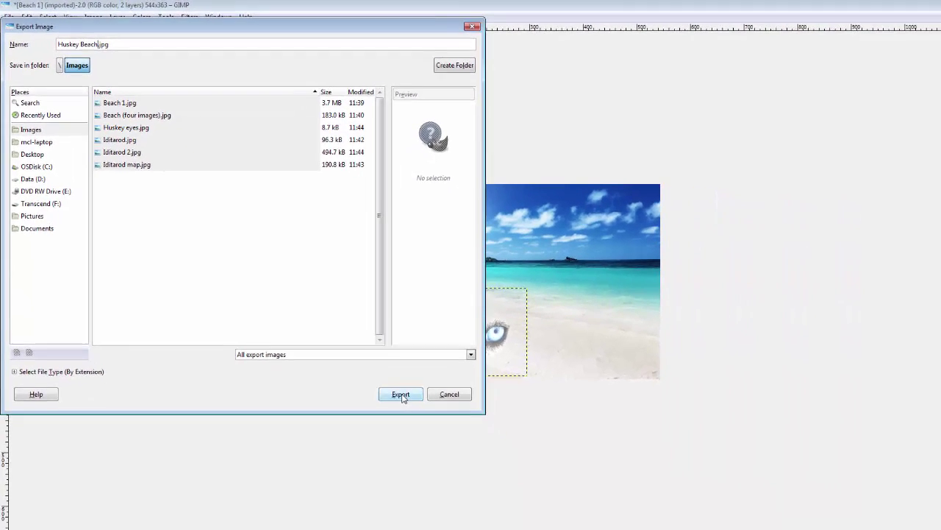
left_click(517, 507)
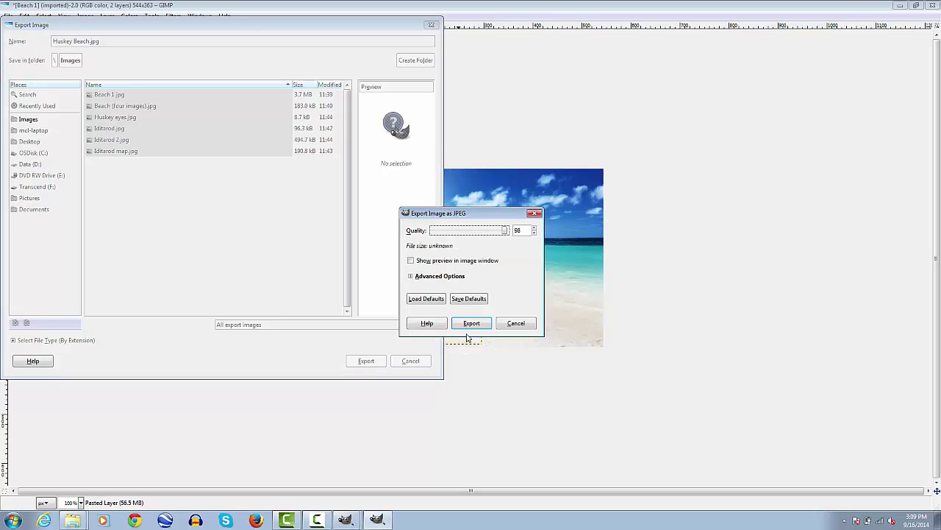
left_click(471, 322)
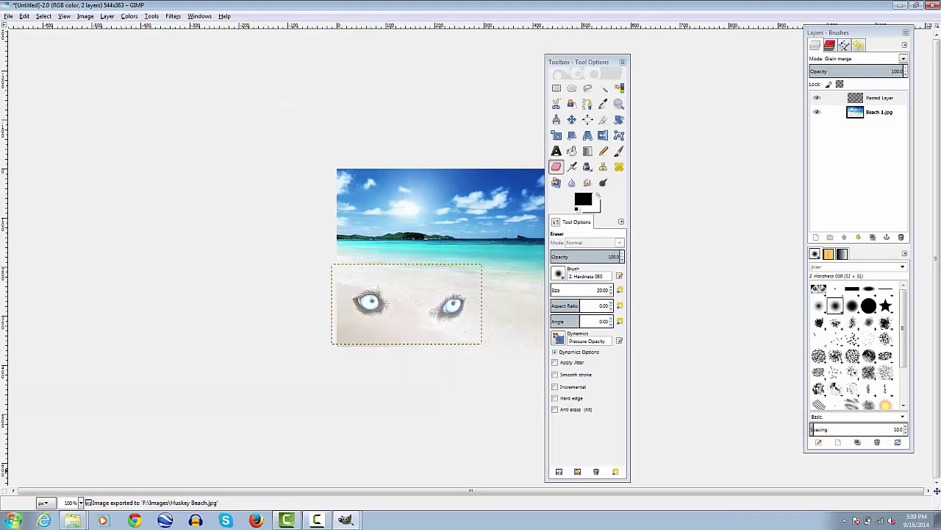